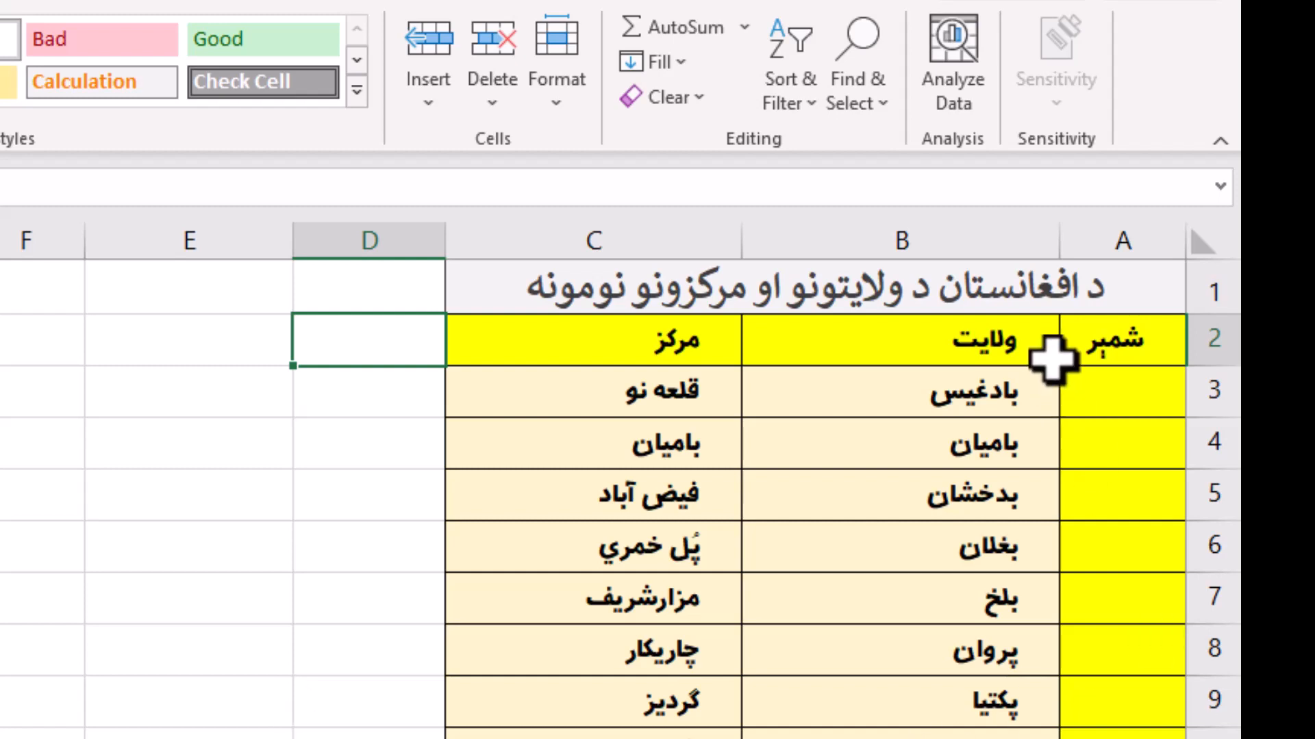
- Examine the provinces table's title, its province and centre columns, and the empty numbering column A
{"action": "left_click_drag", "start_coordinate": [1106, 243], "coordinate": [934, 217]}
{"action": "left_click", "coordinate": [934, 219]}
{"action": "left_click", "coordinate": [1041, 284]}
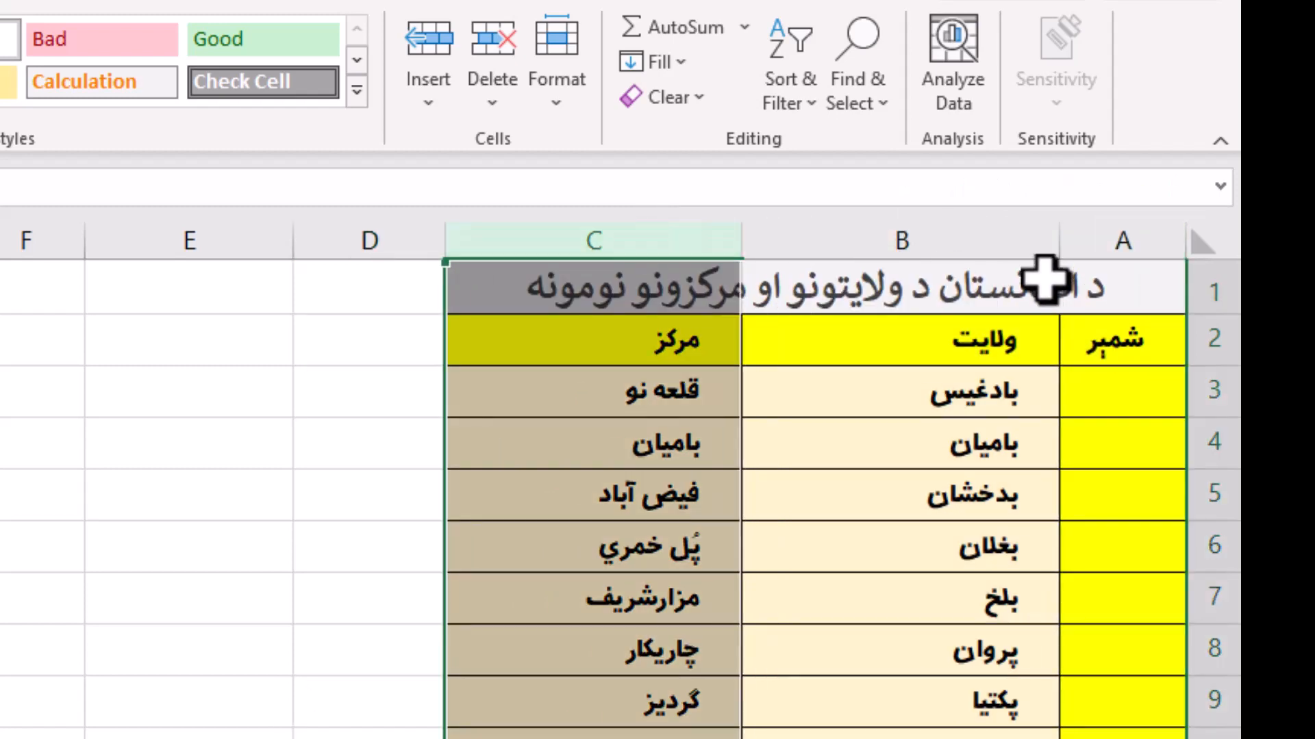
{"action": "left_click", "coordinate": [665, 241]}
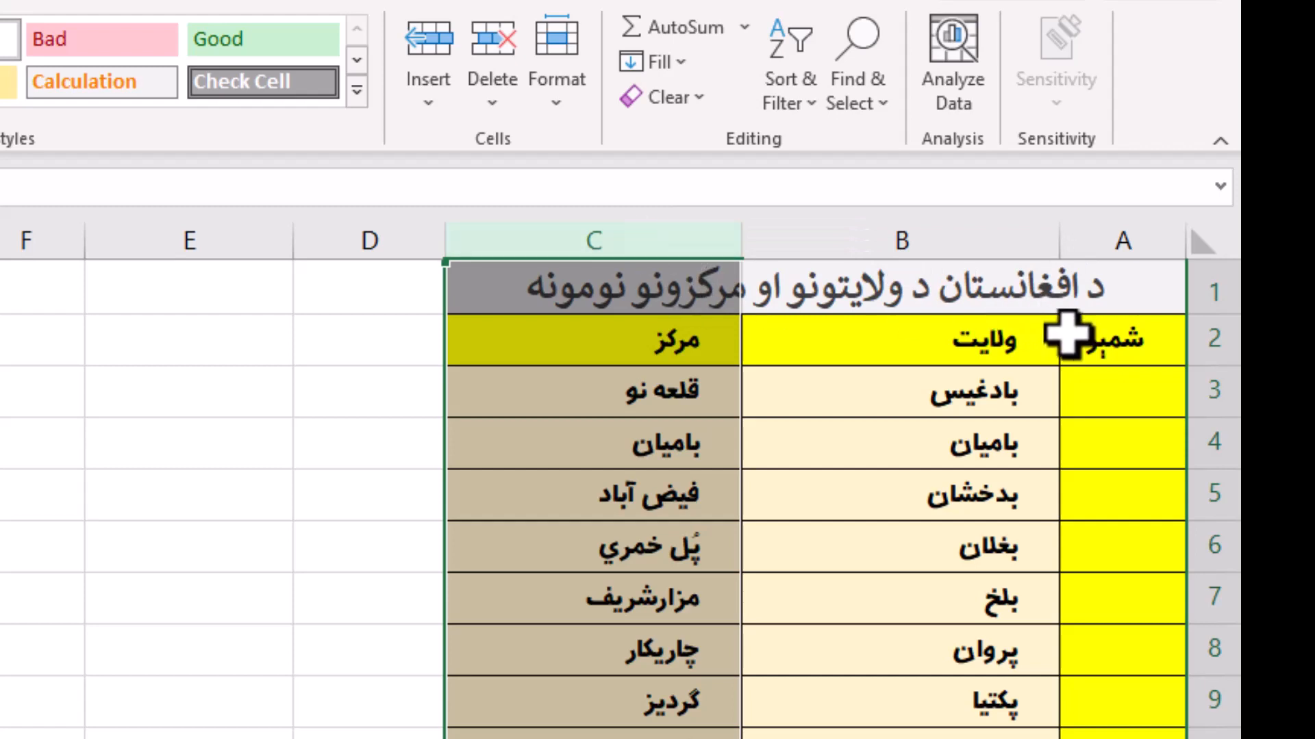
{"action": "left_click", "coordinate": [1100, 335]}
{"action": "left_click", "coordinate": [788, 353]}
{"action": "left_click", "coordinate": [692, 339]}
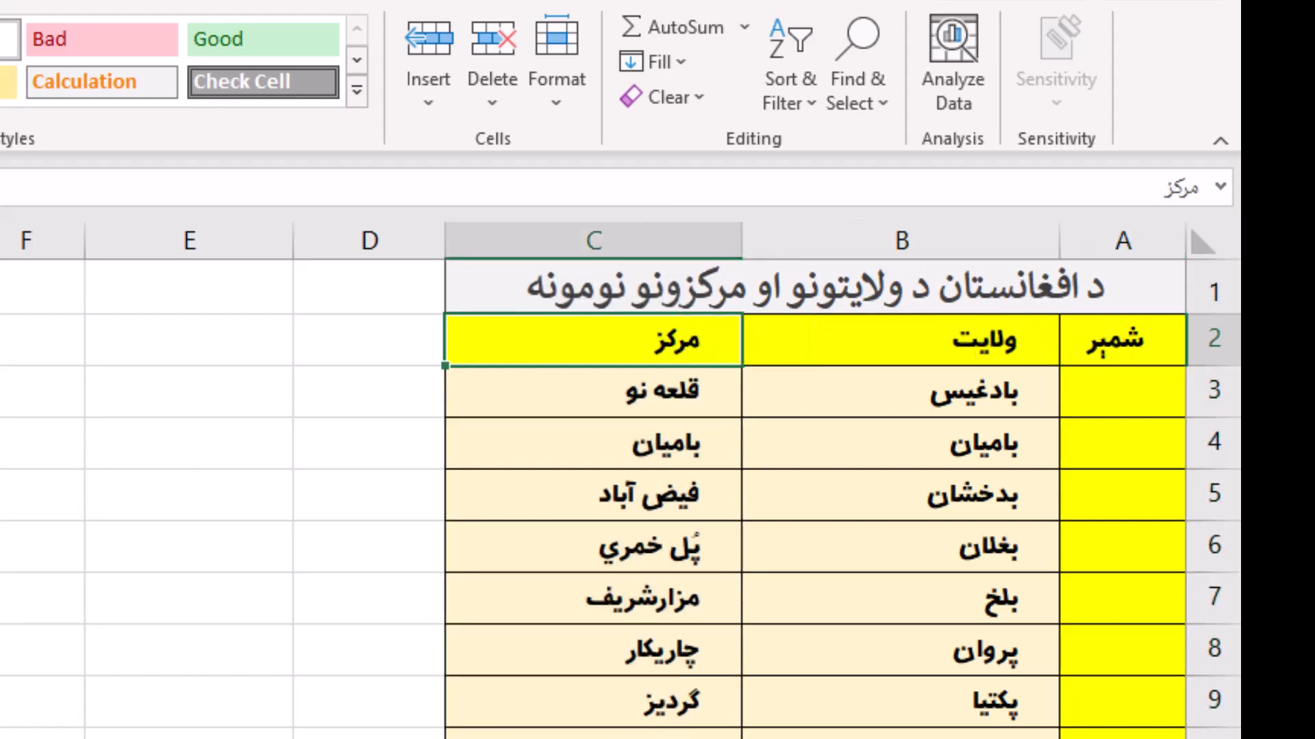
{"action": "left_click", "coordinate": [947, 340]}
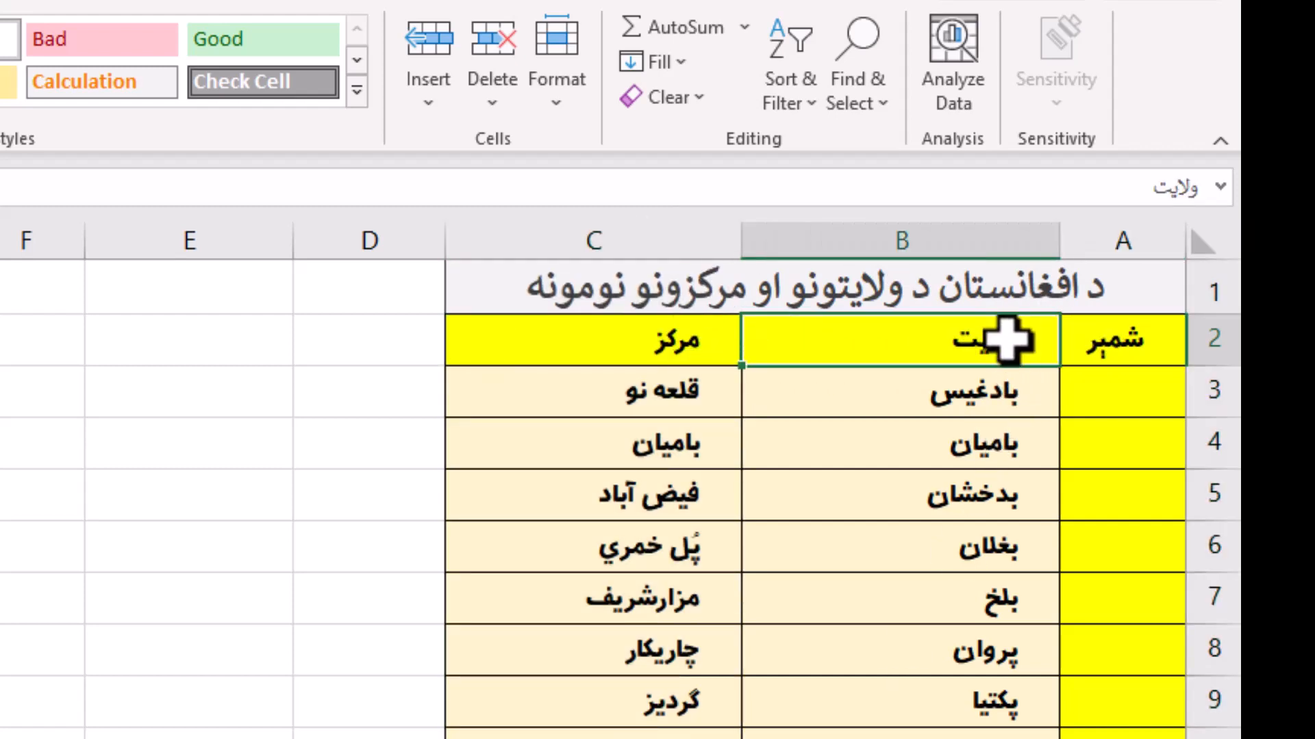
{"action": "left_click", "coordinate": [986, 394]}
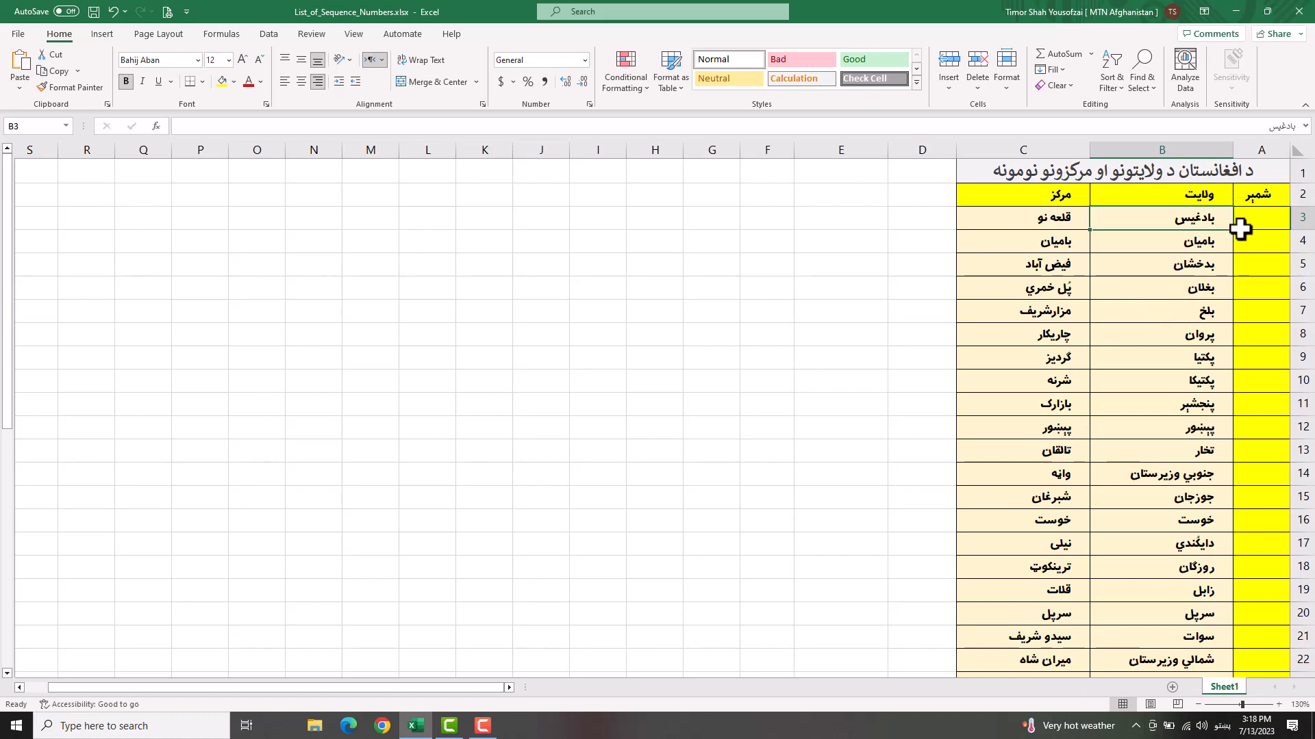
{"action": "left_click", "coordinate": [1257, 145]}
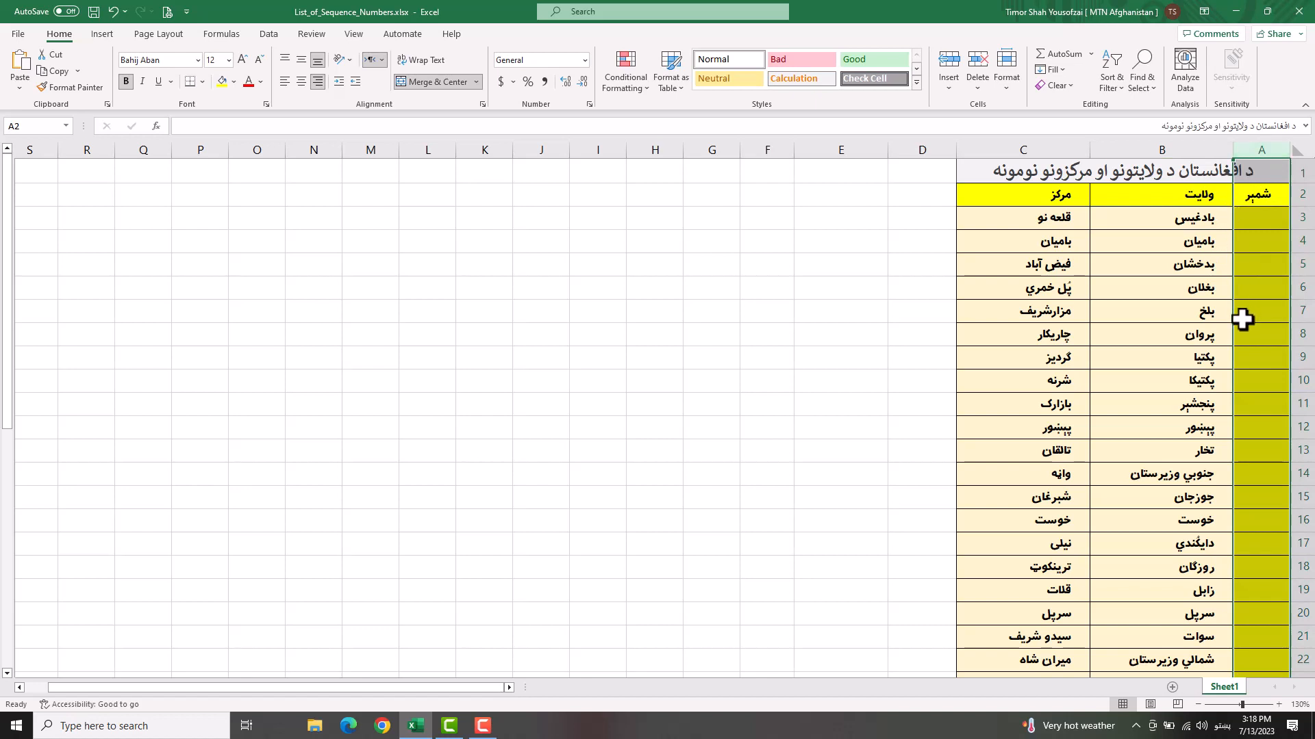
{"action": "left_click", "coordinate": [1264, 218]}
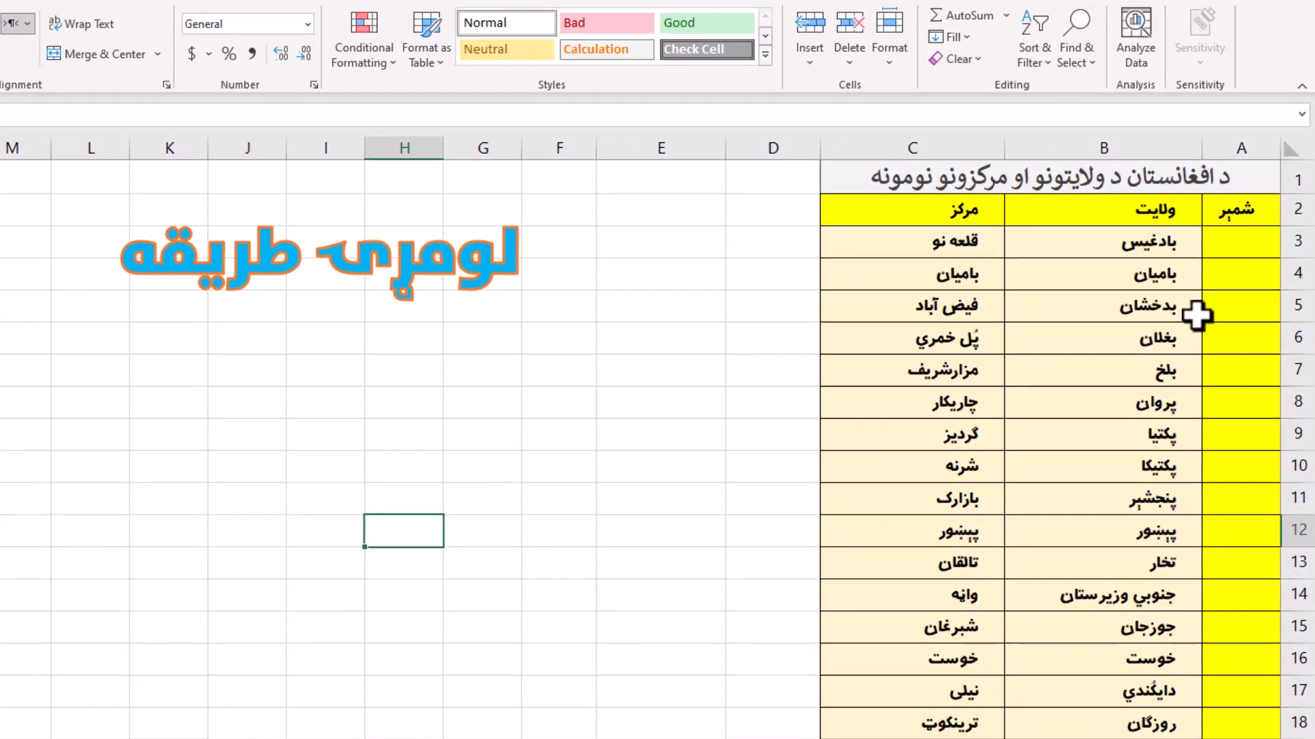
- Enter the numbers 1 to 6 individually in cells A3 to A8 of the numbering column
{"action": "left_click", "coordinate": [1240, 241]}
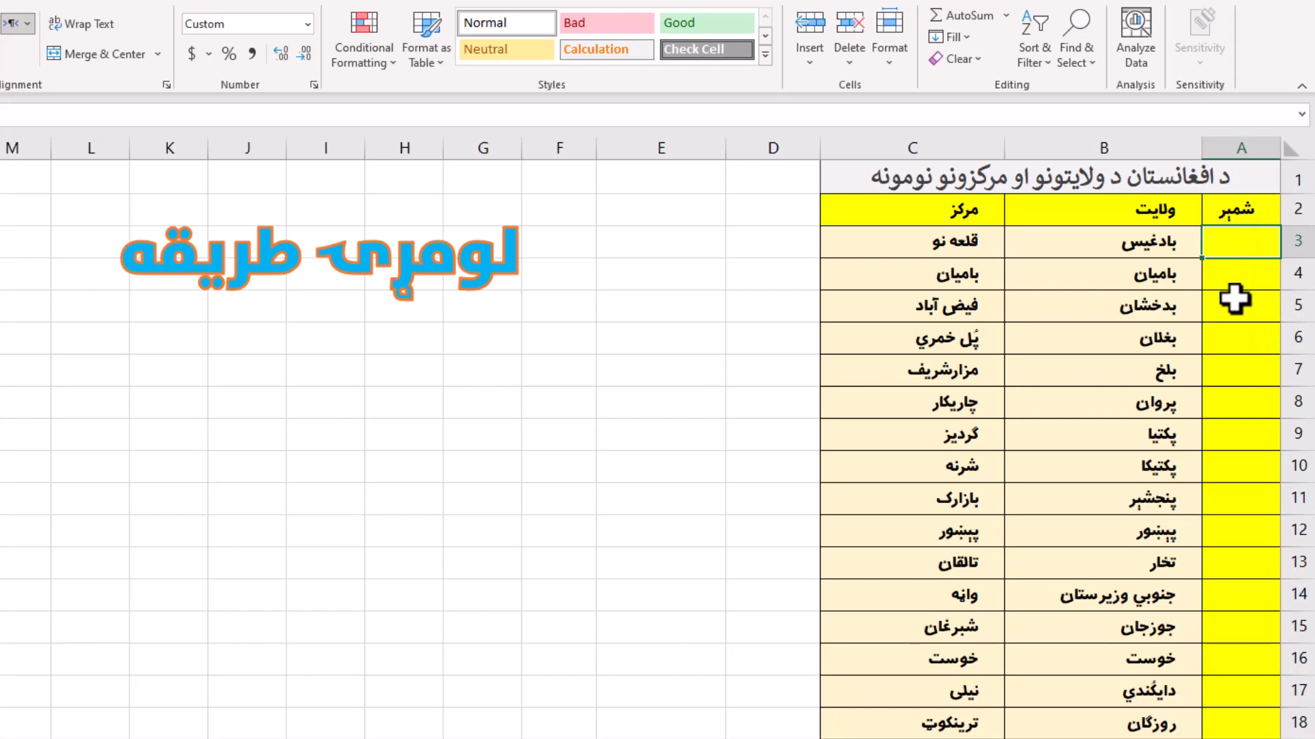
{"action": "type", "text": "1"}
{"action": "key", "text": "Return"}
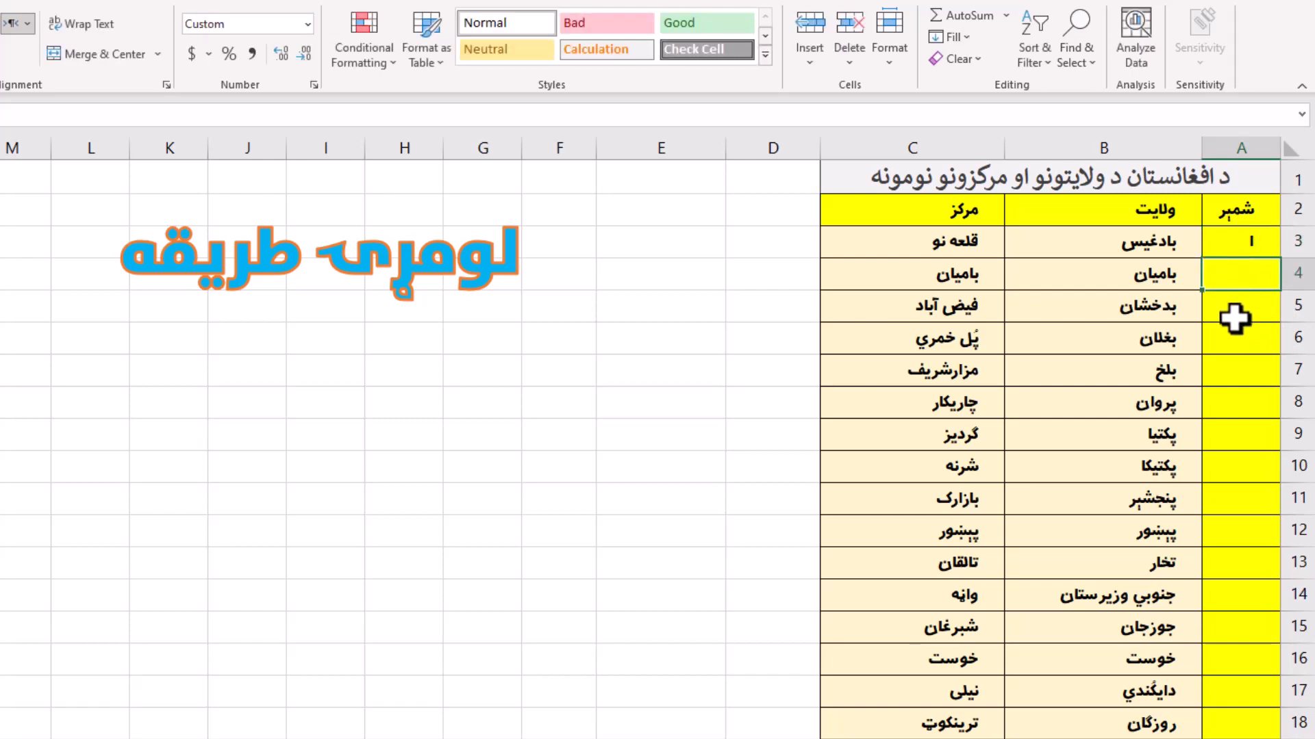
{"action": "type", "text": "2"}
{"action": "key", "text": "Return"}
{"action": "type", "text": "3"}
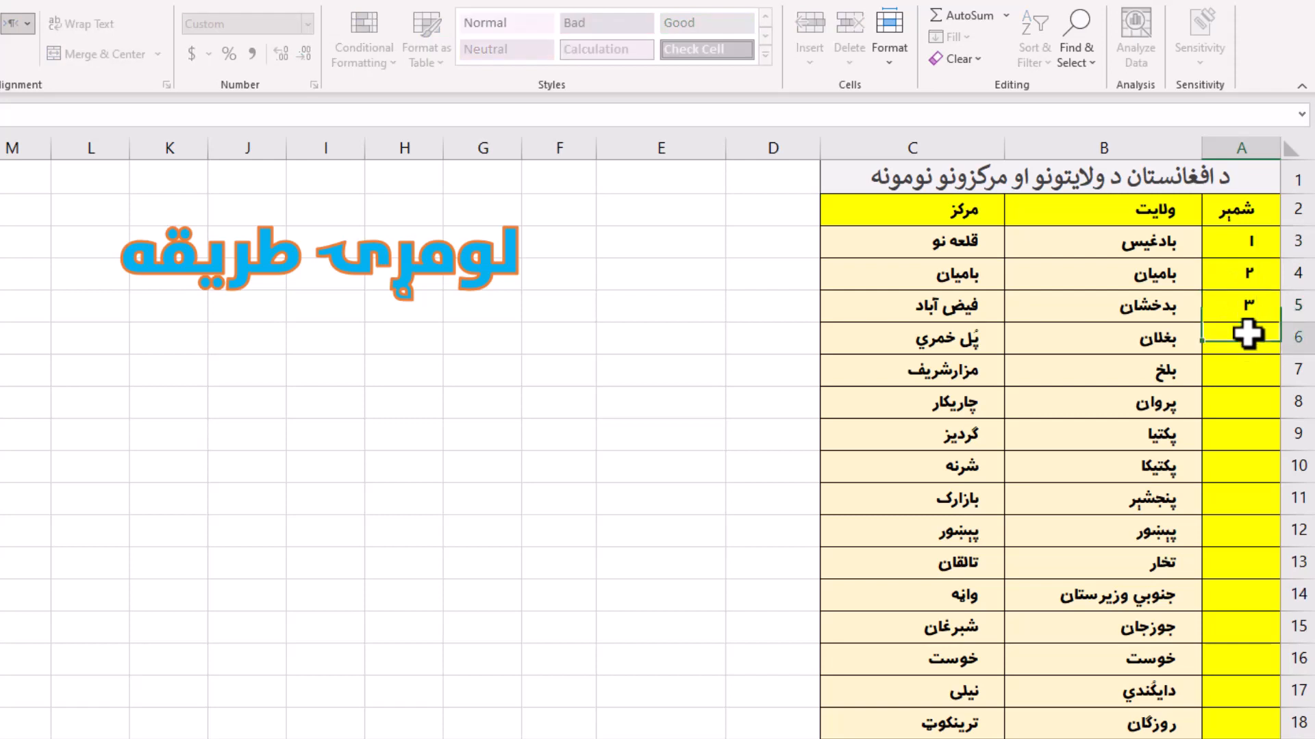
{"action": "key", "text": "Return"}
{"action": "type", "text": "4"}
{"action": "key", "text": "Return"}
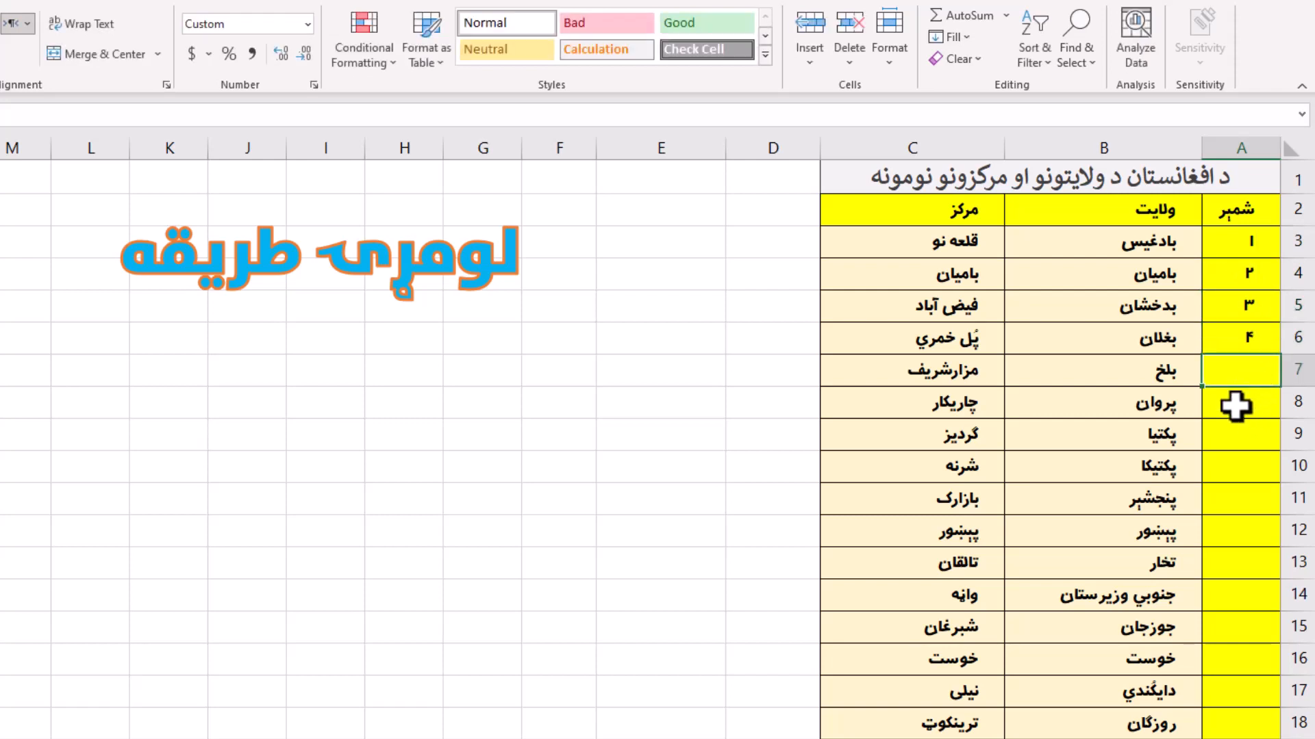
{"action": "type", "text": "5"}
{"action": "key", "text": "Return"}
{"action": "type", "text": "6"}
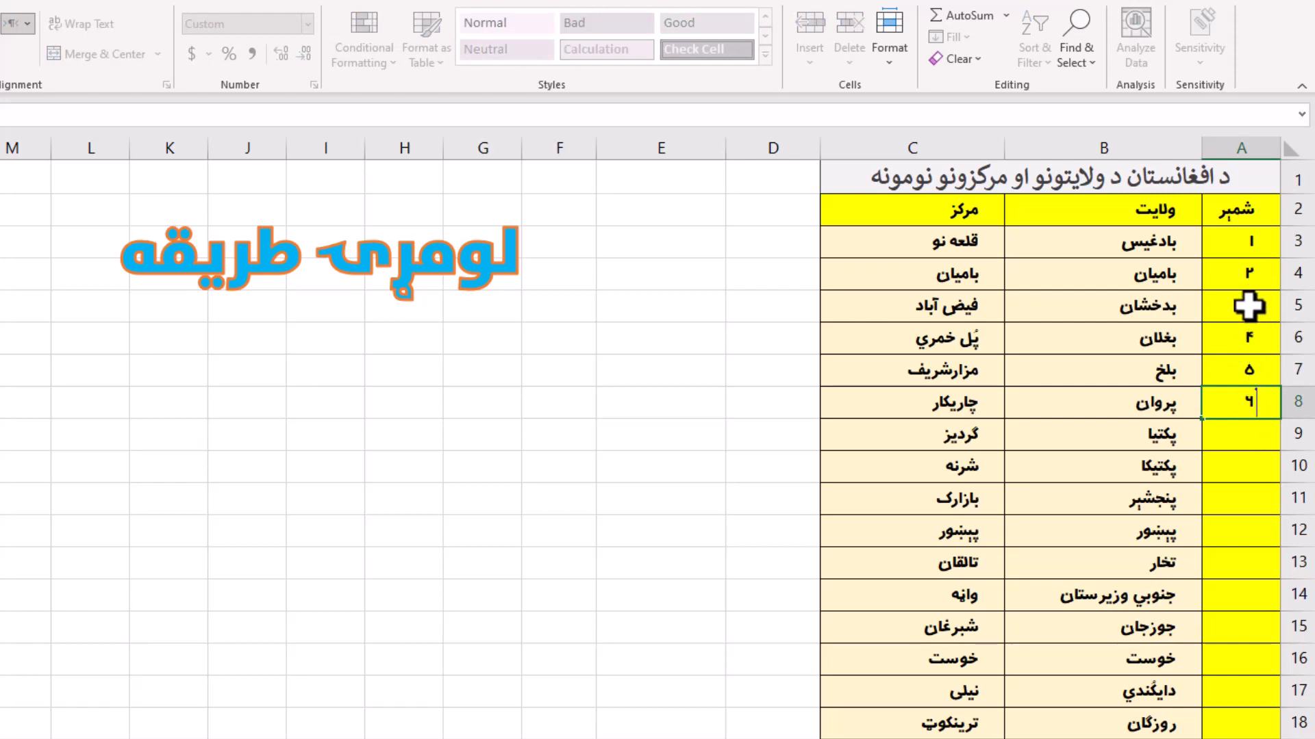
{"action": "left_click", "coordinate": [1246, 553]}
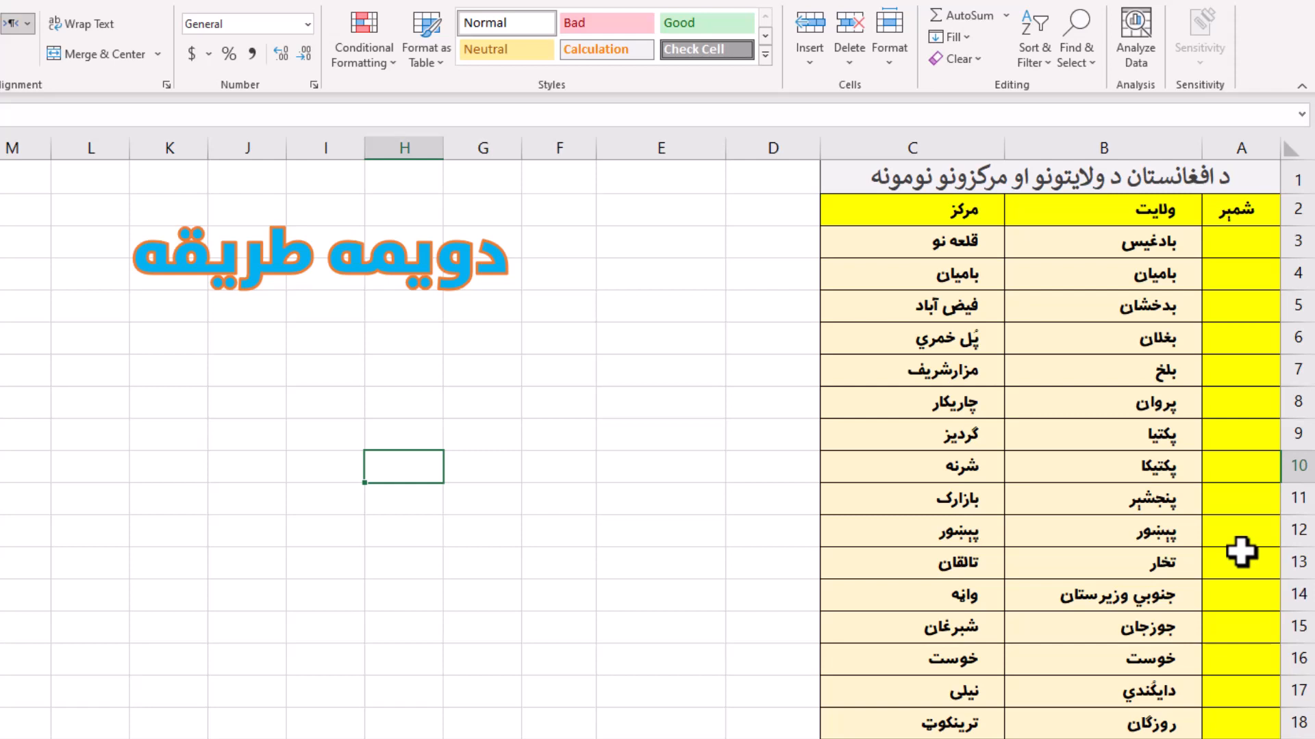
- Enter 1 in A3 and 2 in A4, and extend the series down column A to the table's end
{"action": "left_click", "coordinate": [1241, 245]}
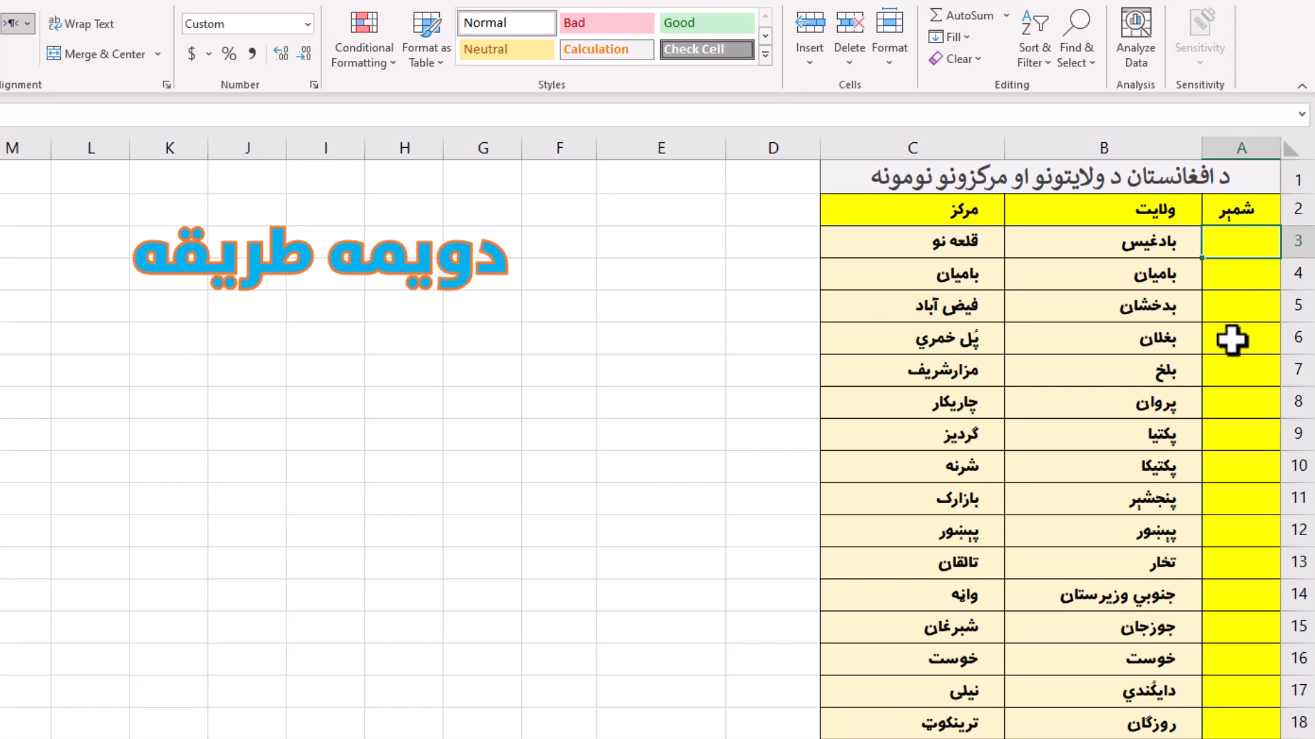
{"action": "type", "text": "1"}
{"action": "key", "text": "Return"}
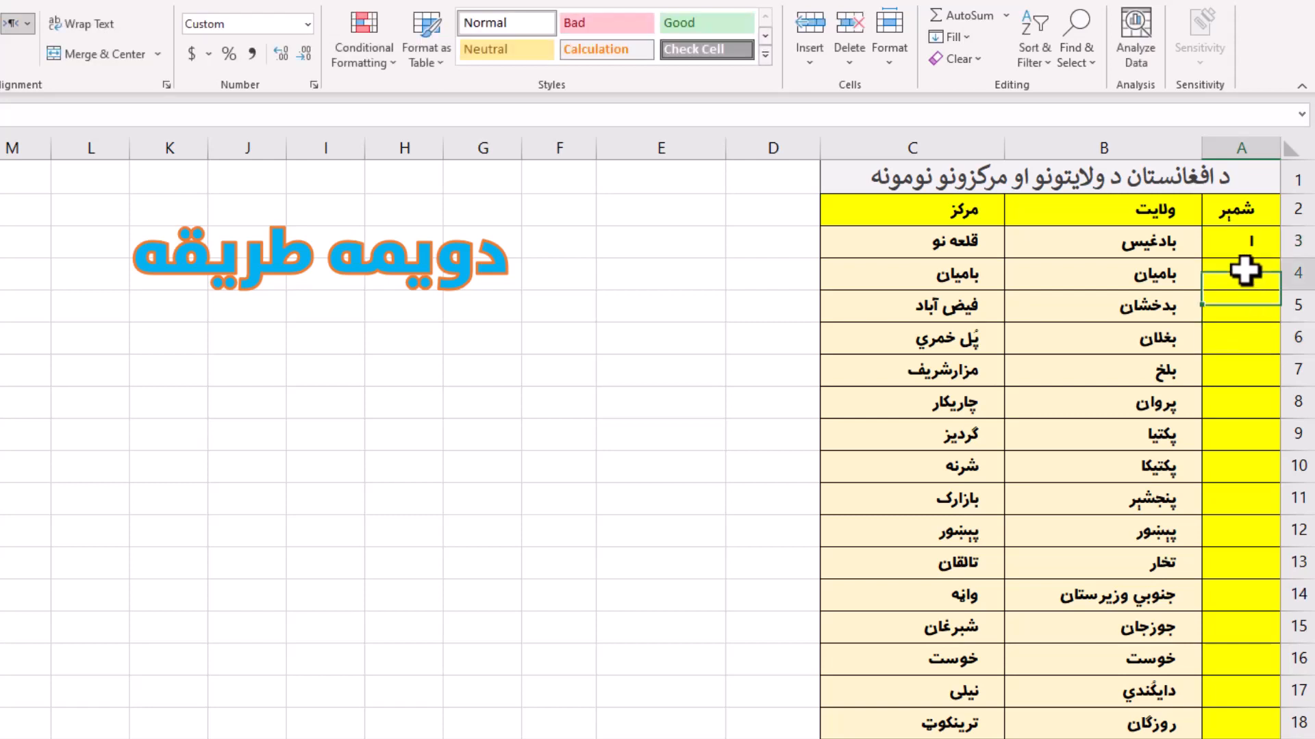
{"action": "type", "text": "2"}
{"action": "left_click", "coordinate": [1252, 344]}
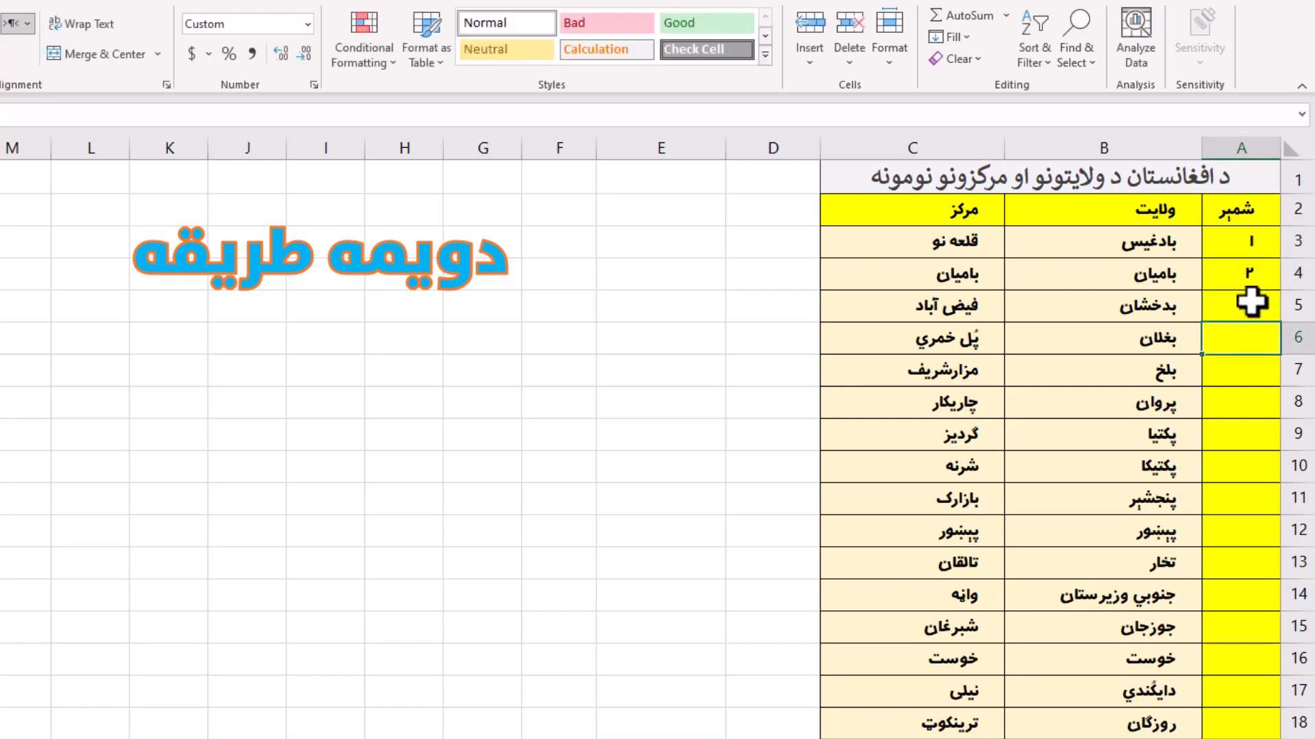
{"action": "left_click_drag", "start_coordinate": [1258, 243], "coordinate": [1259, 274]}
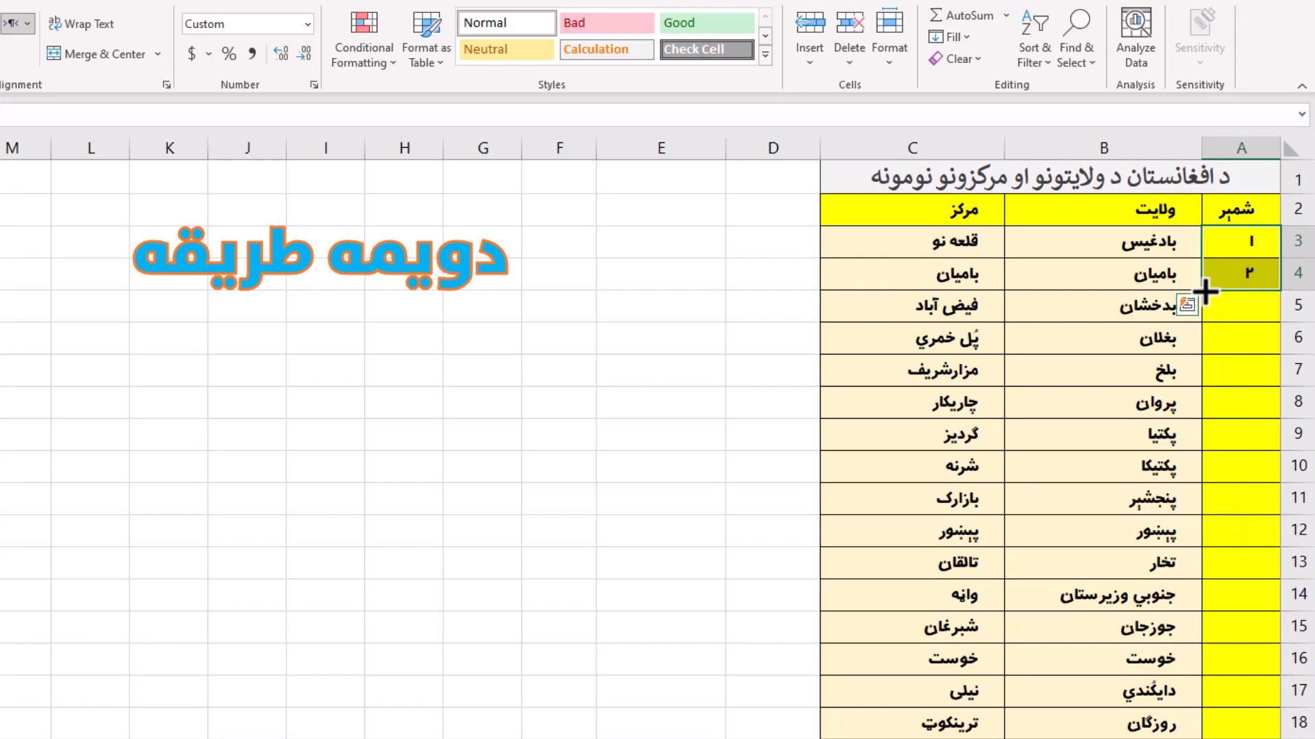
{"action": "left_click_drag", "start_coordinate": [1206, 291], "coordinate": [1219, 332]}
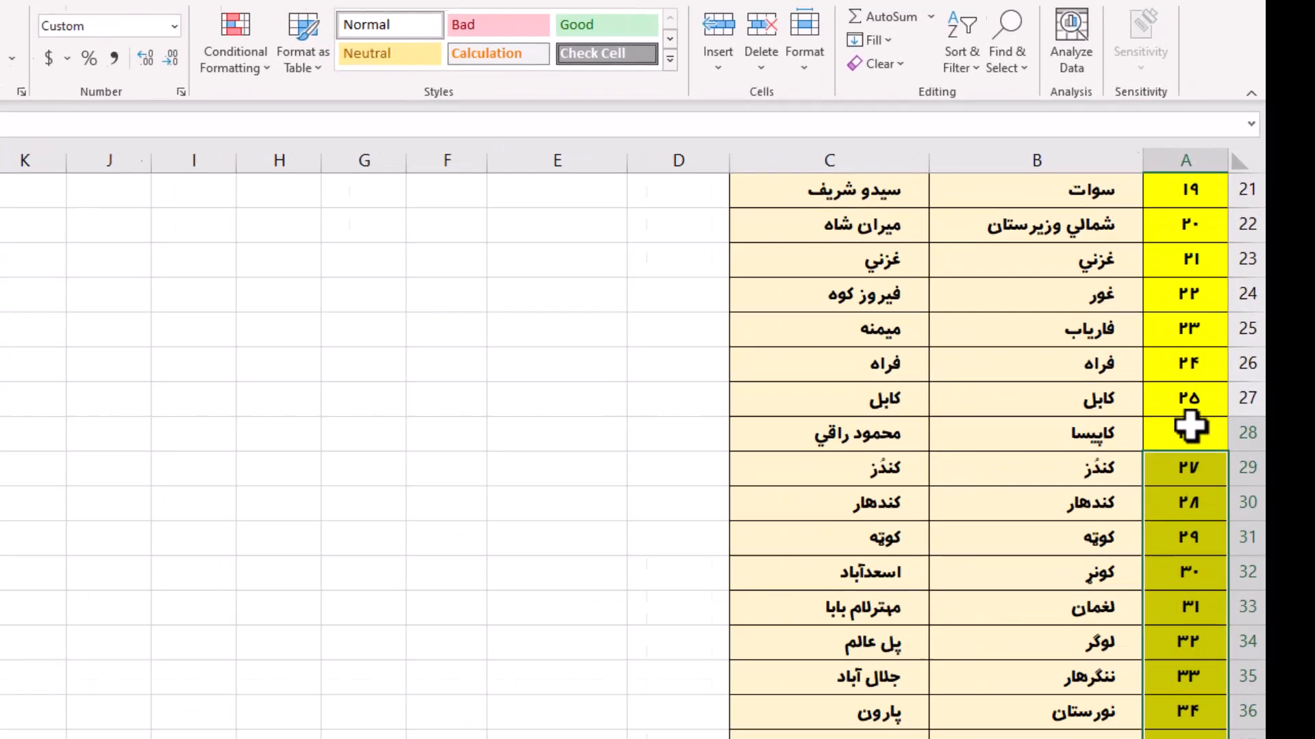
- Clear all the sequence numbers from the numbering column, starting at A3
{"action": "left_click_drag", "start_coordinate": [1190, 427], "coordinate": [1209, 263]}
{"action": "left_click_drag", "start_coordinate": [1186, 322], "coordinate": [1186, 322]}
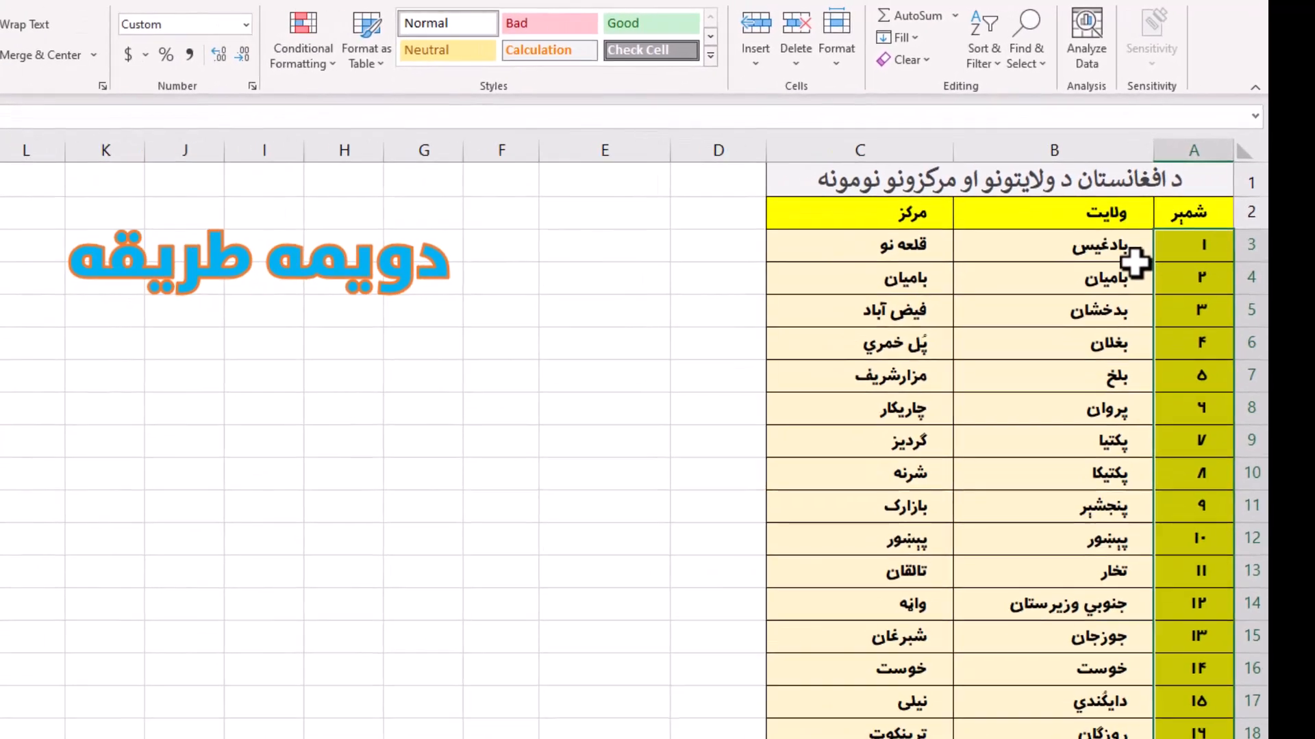
{"action": "key", "text": "Delete"}
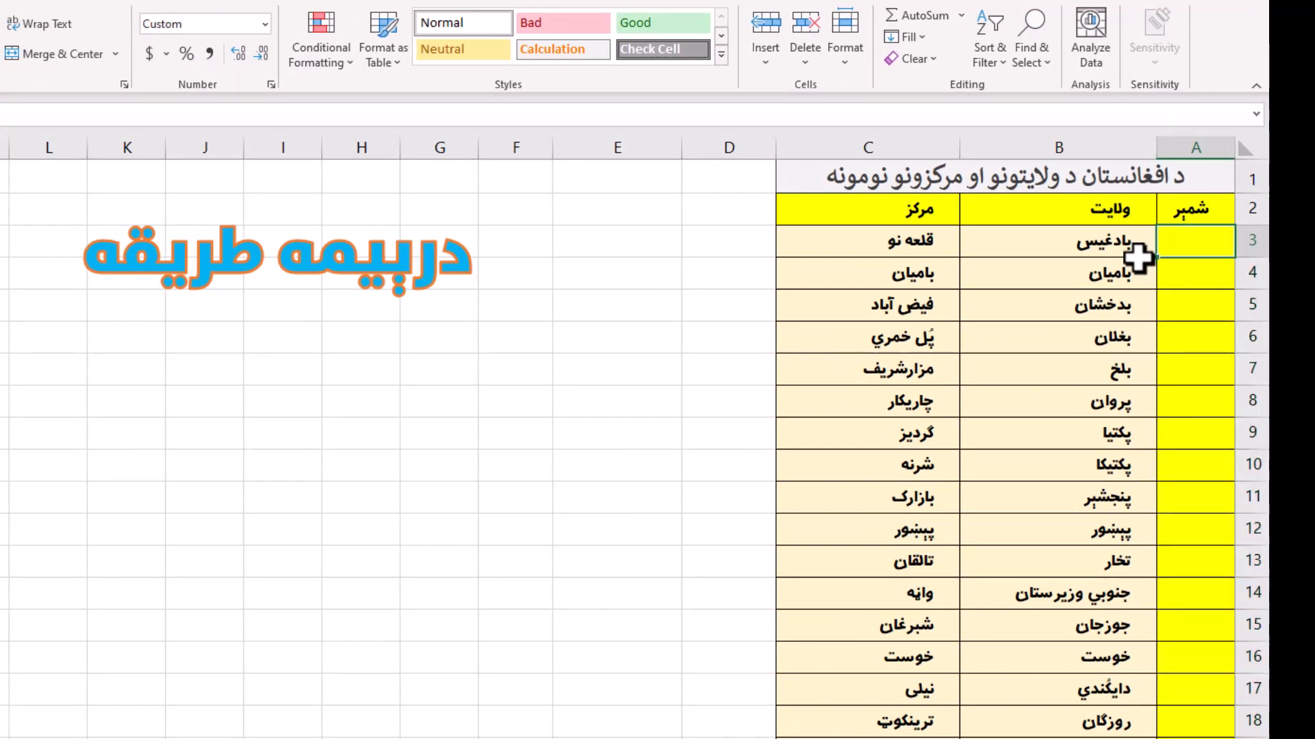
- Number the rows again with 1 in A3 and 2 in A4, auto-filling the series alongside the adjacent data
{"action": "type", "text": "1"}
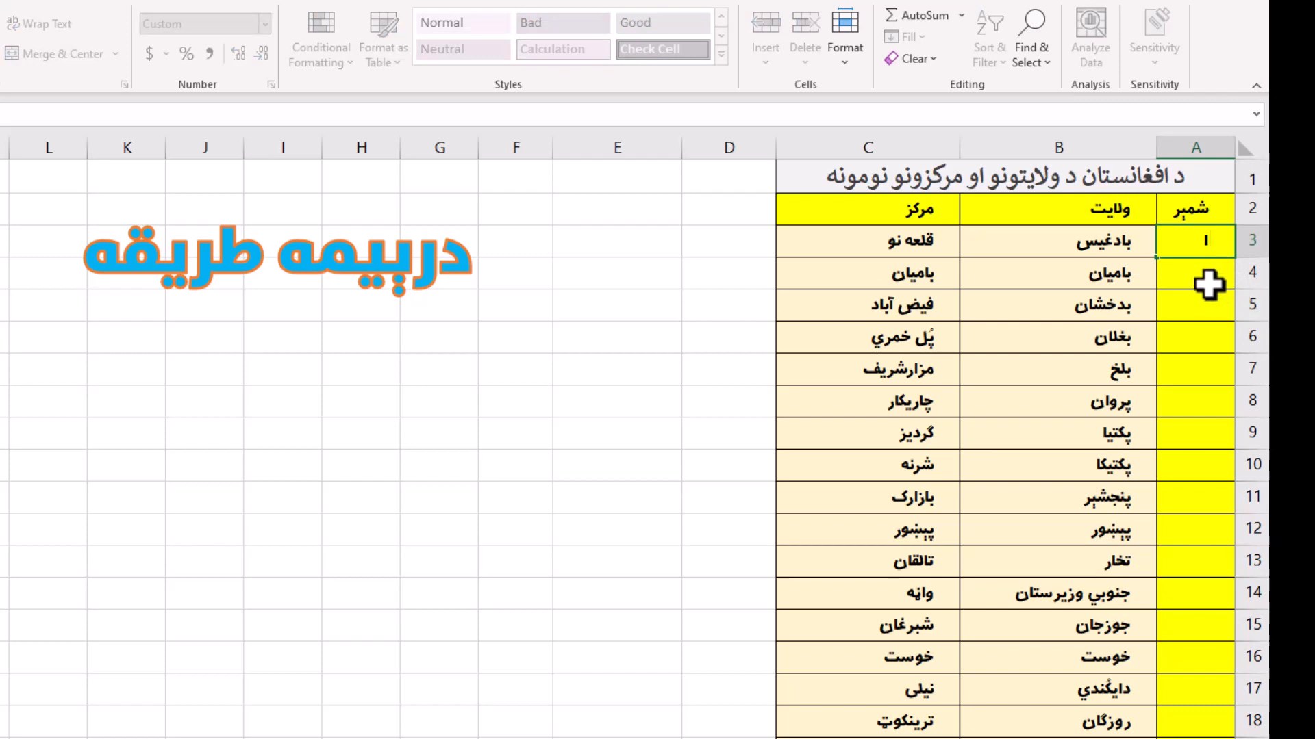
{"action": "key", "text": "Return"}
{"action": "type", "text": "2"}
{"action": "key", "text": "Return"}
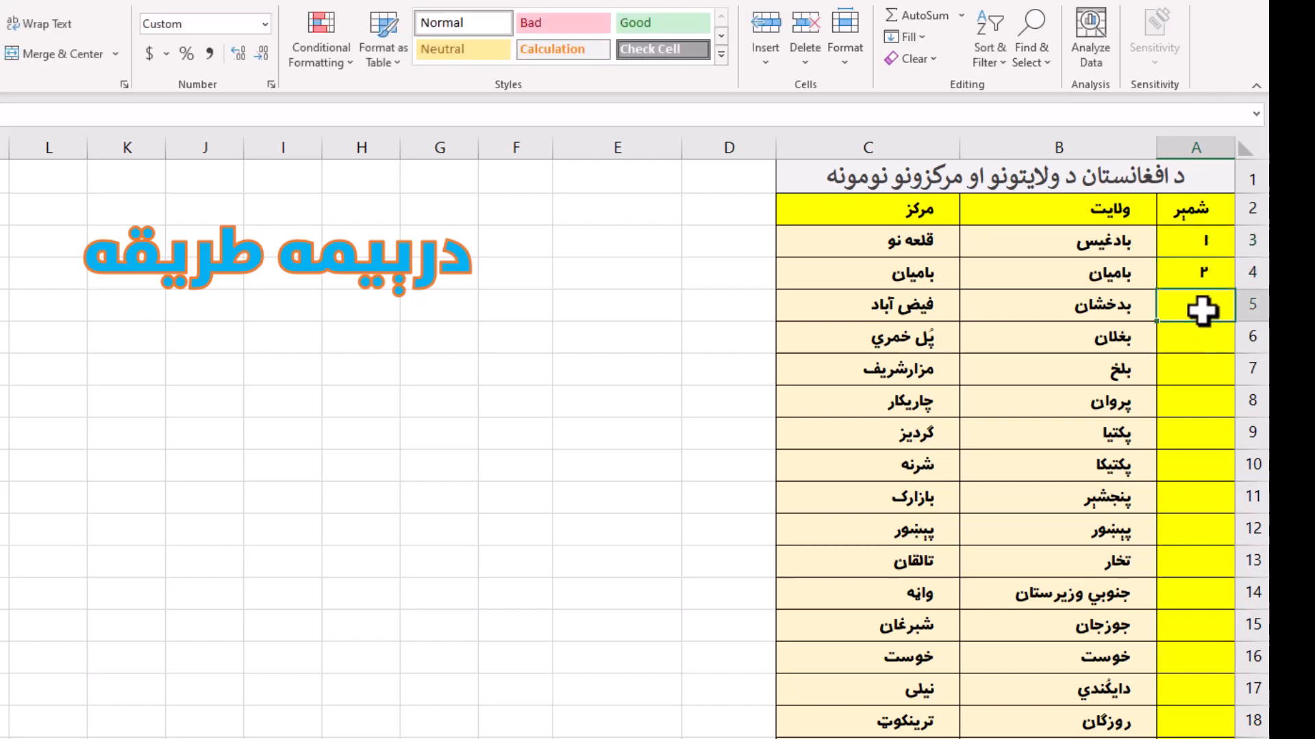
{"action": "left_click", "coordinate": [1192, 240]}
{"action": "left_click_drag", "start_coordinate": [1192, 240], "coordinate": [1194, 270]}
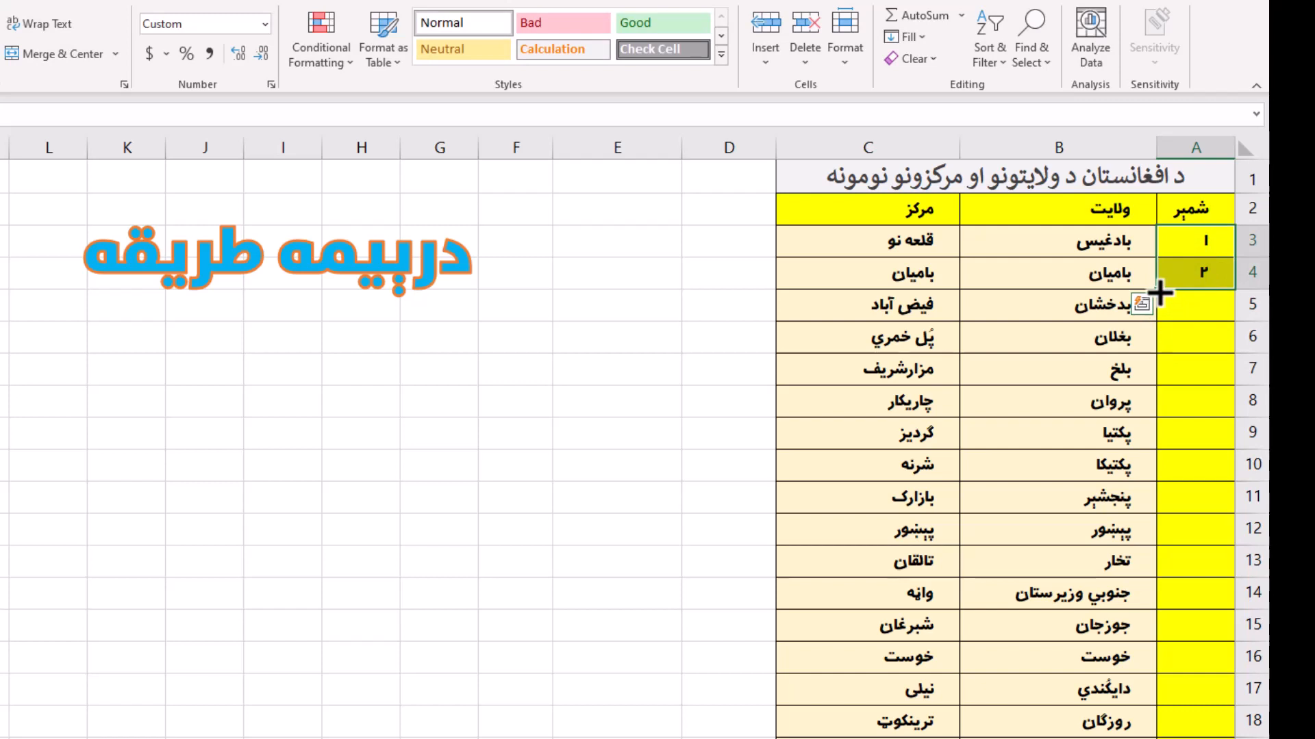
{"action": "double_click", "coordinate": [1160, 293]}
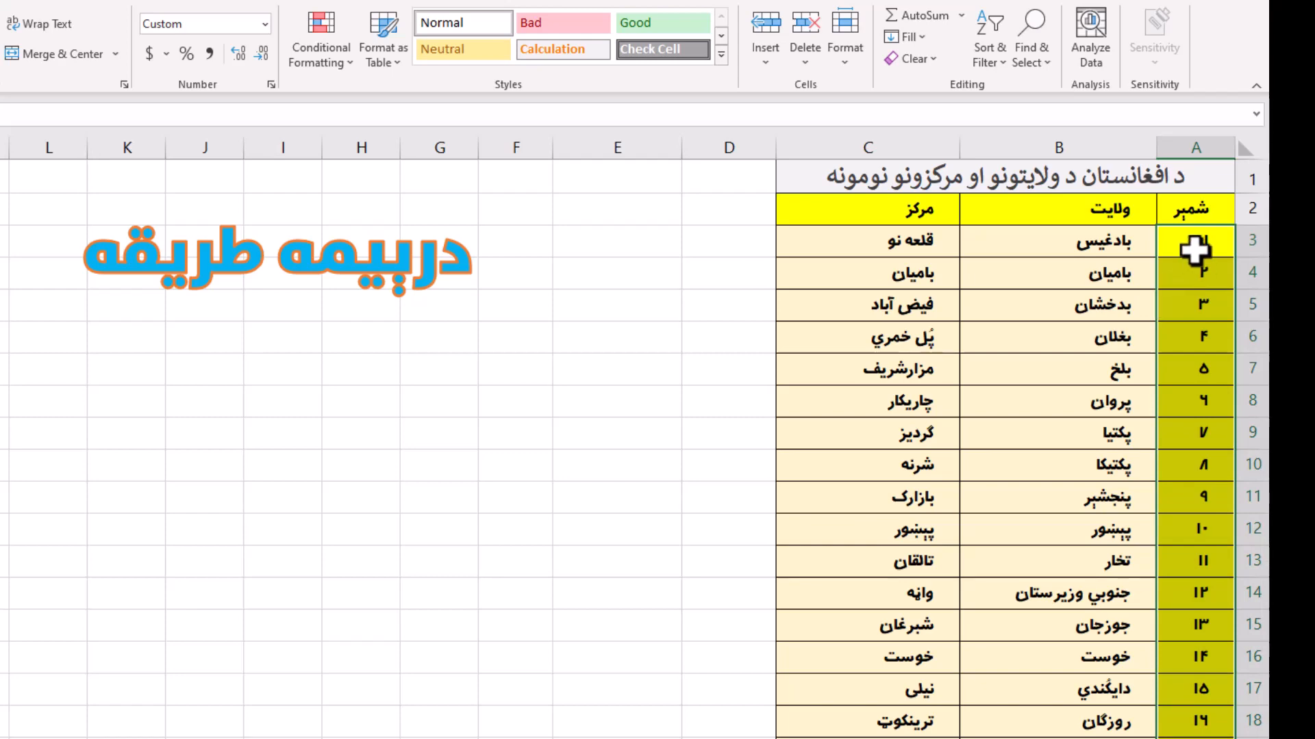
{"action": "left_click_drag", "start_coordinate": [1188, 253], "coordinate": [1184, 658]}
{"action": "left_click_drag", "start_coordinate": [1138, 444], "coordinate": [1150, 562]}
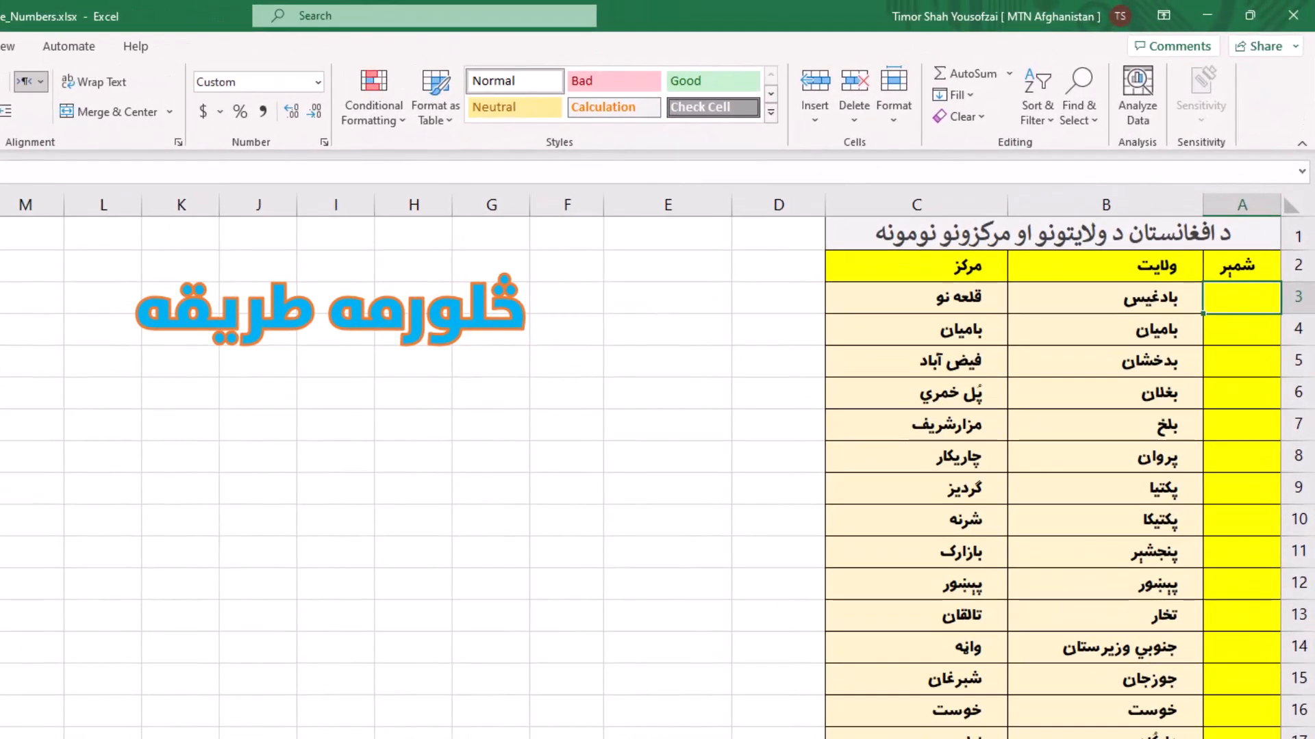
- Enter only 1 in A3 and fill it down to A40 as a series increasing by one
{"action": "type", "text": "1"}
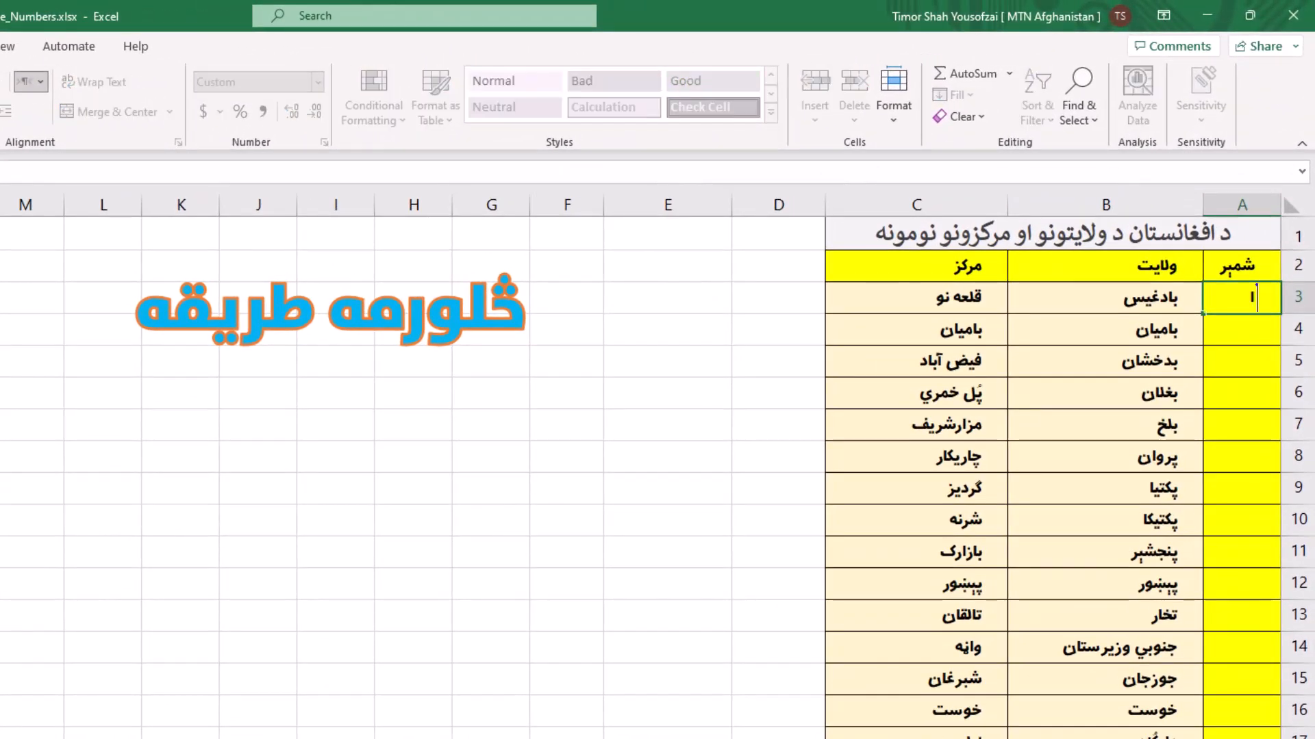
{"action": "left_click", "coordinate": [1222, 397]}
{"action": "left_click", "coordinate": [1245, 291]}
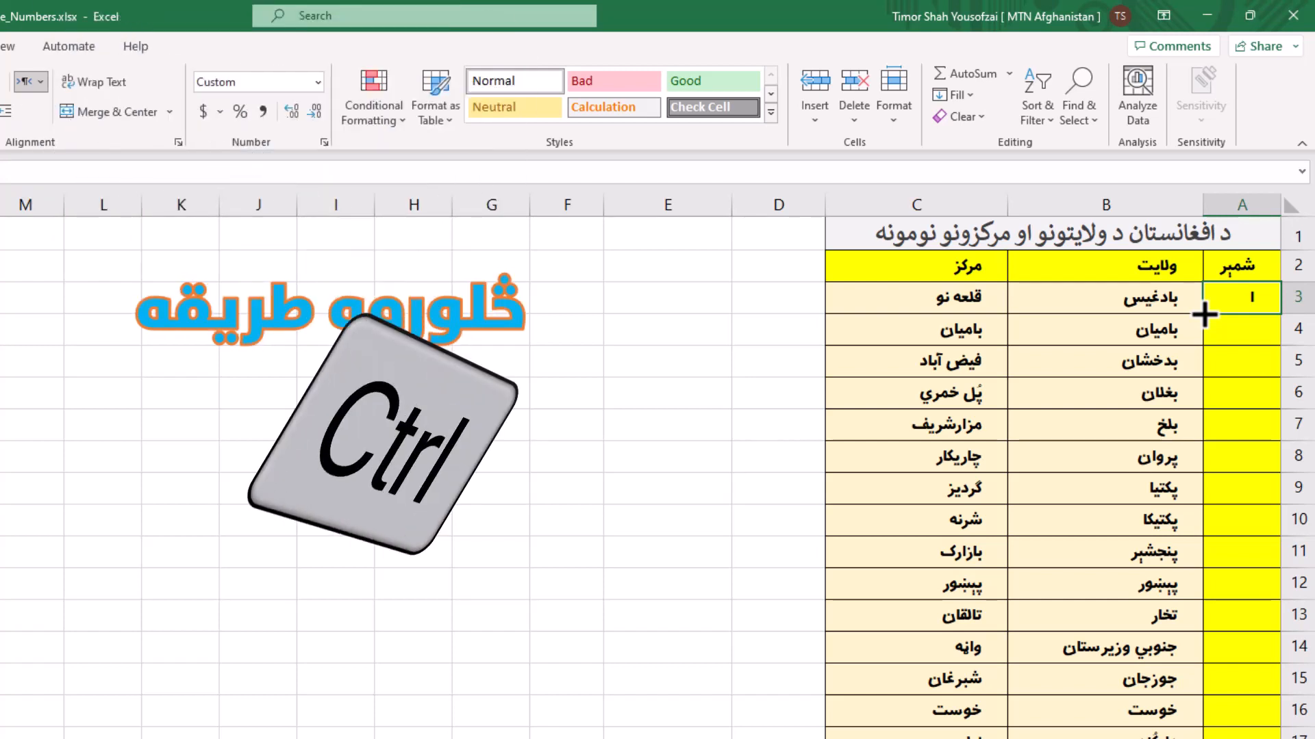
{"action": "left_click_drag", "start_coordinate": [1205, 315], "coordinate": [1293, 699]}
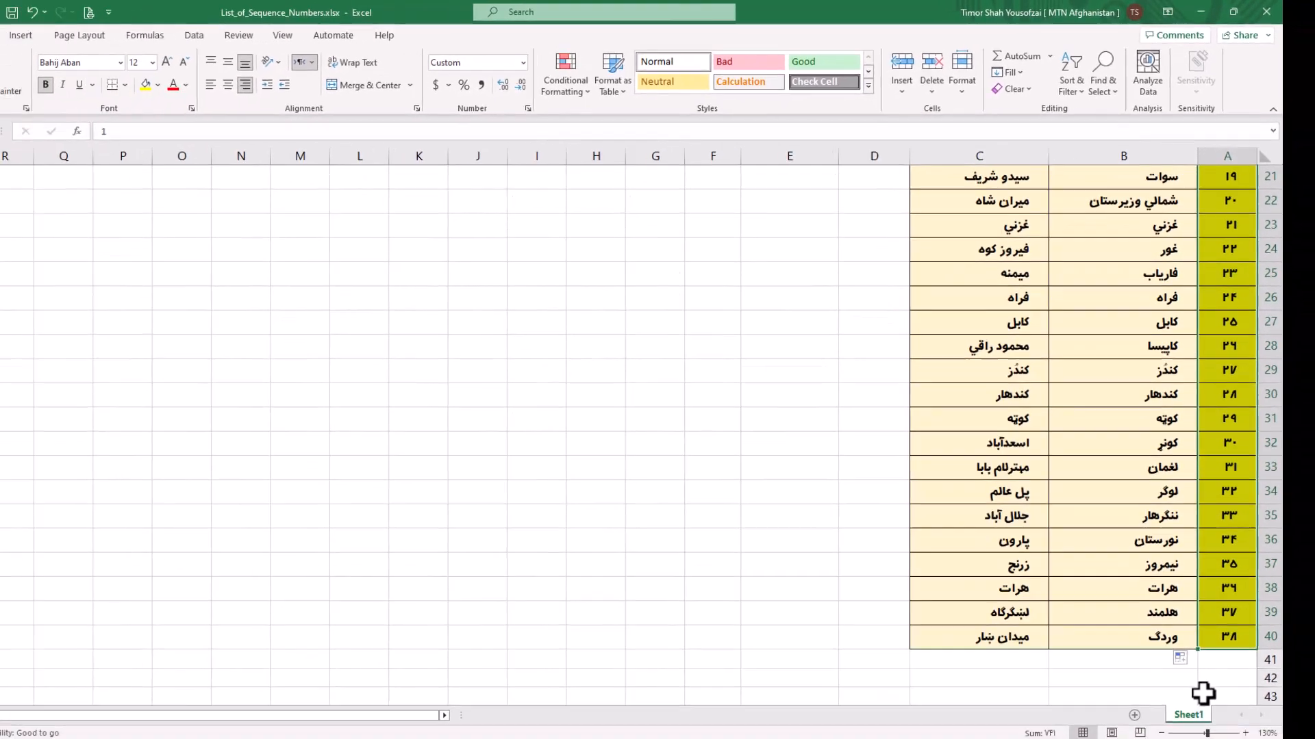
{"action": "left_click_drag", "start_coordinate": [1240, 626], "coordinate": [1226, 229]}
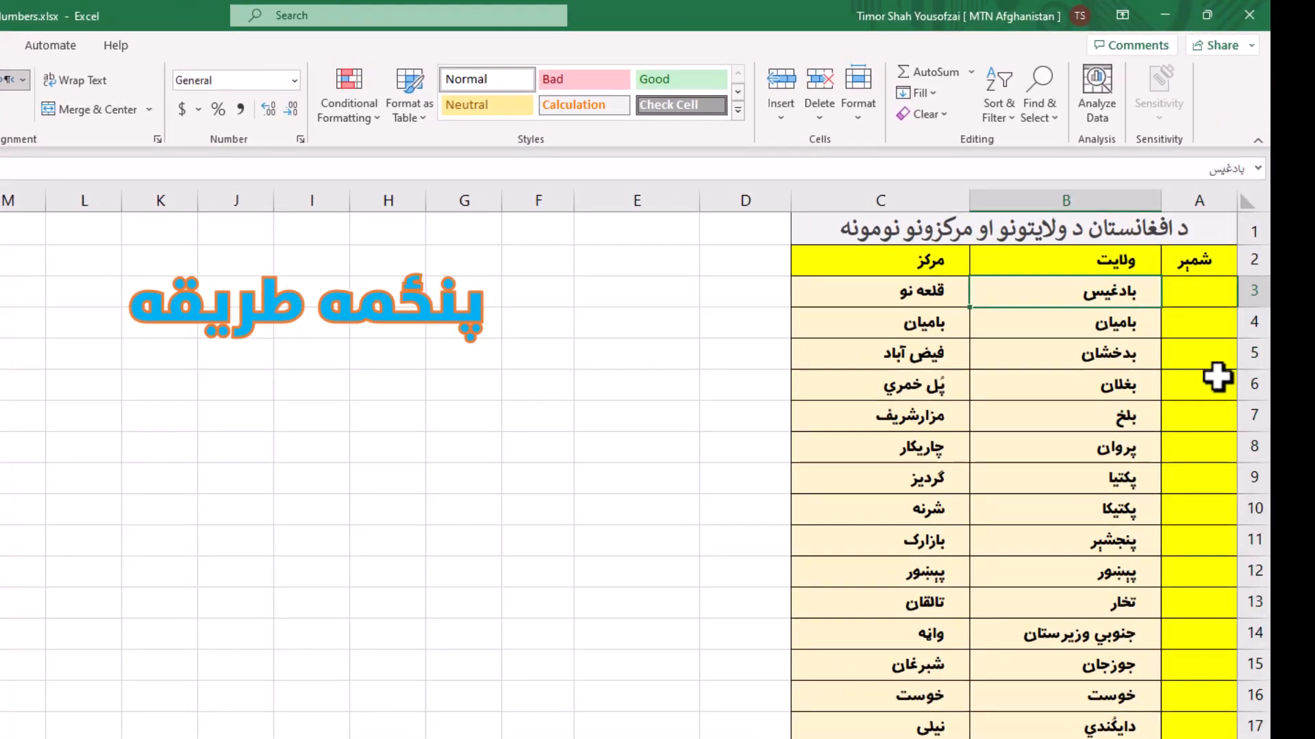
- Enter 1 in A3 and the formula =A3+1 in A4 to number the rows by formula
{"action": "left_click", "coordinate": [1195, 291]}
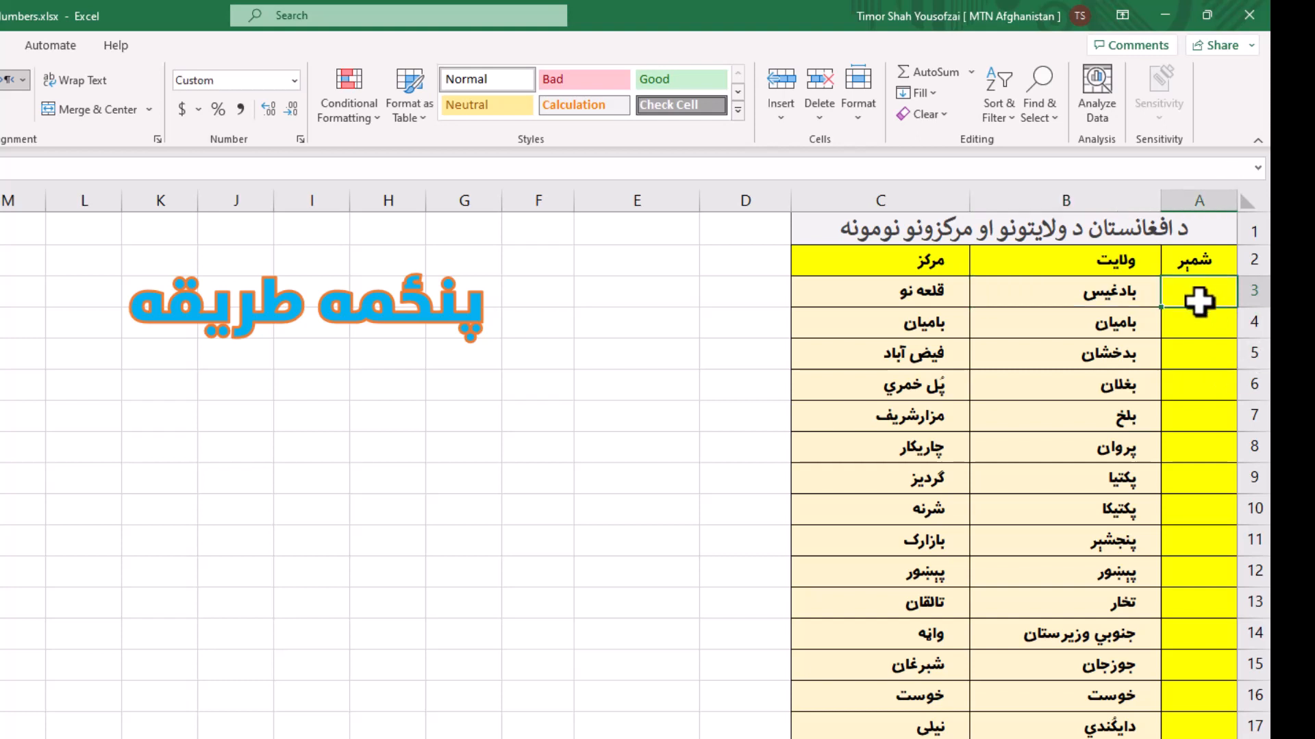
{"action": "double_click", "coordinate": [1198, 301]}
{"action": "type", "text": "1"}
{"action": "key", "text": "Return"}
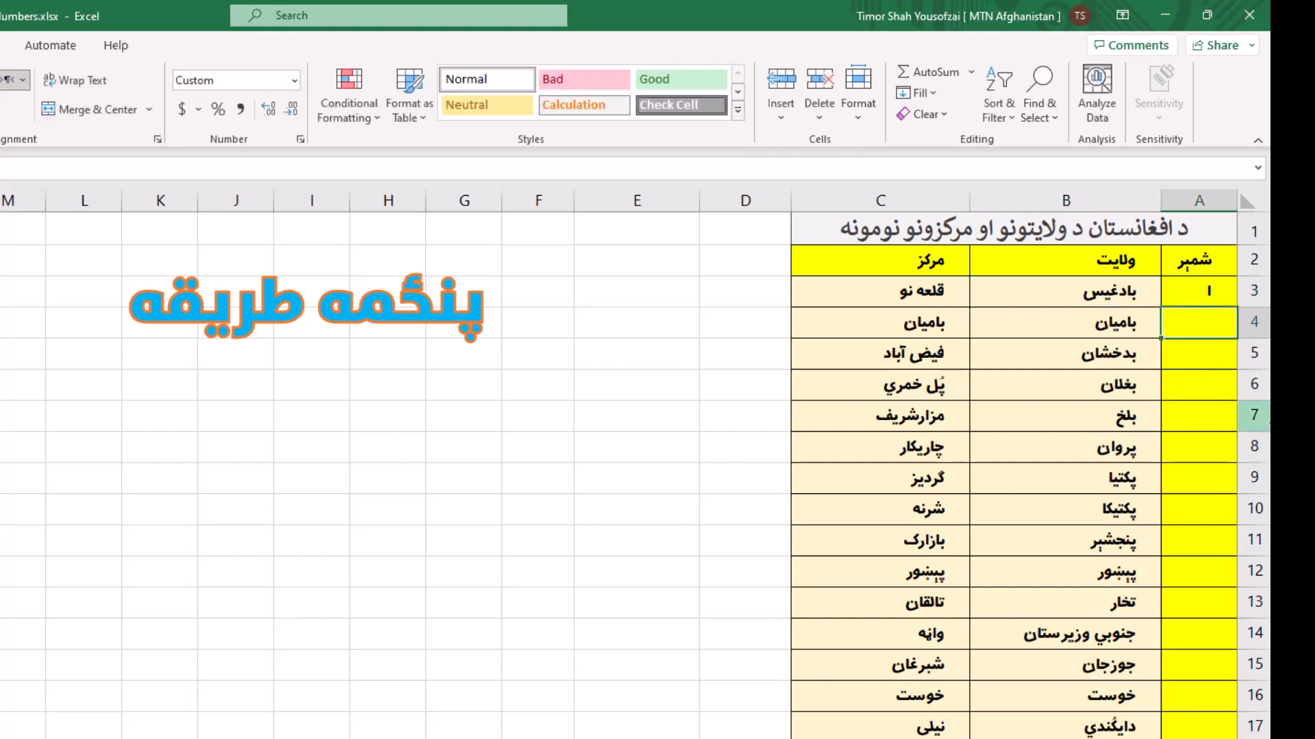
{"action": "type", "text": "="}
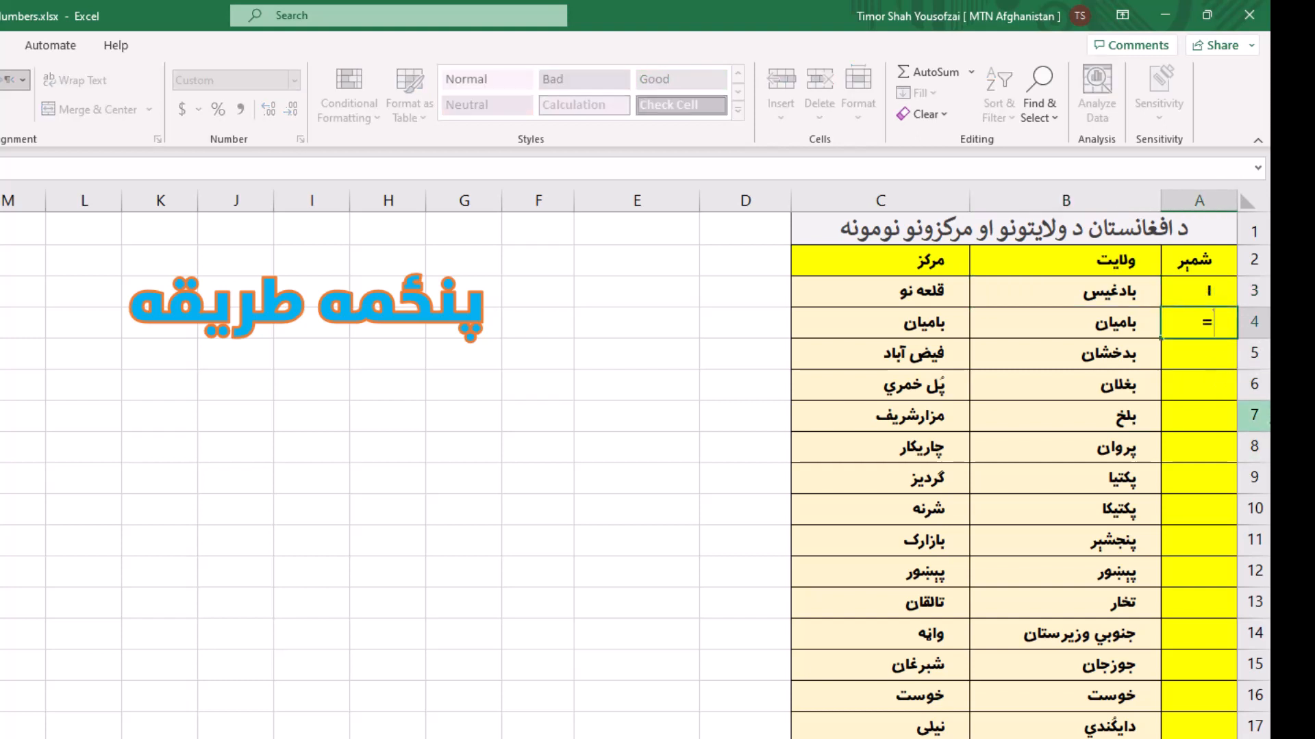
{"action": "key", "text": "Up"}
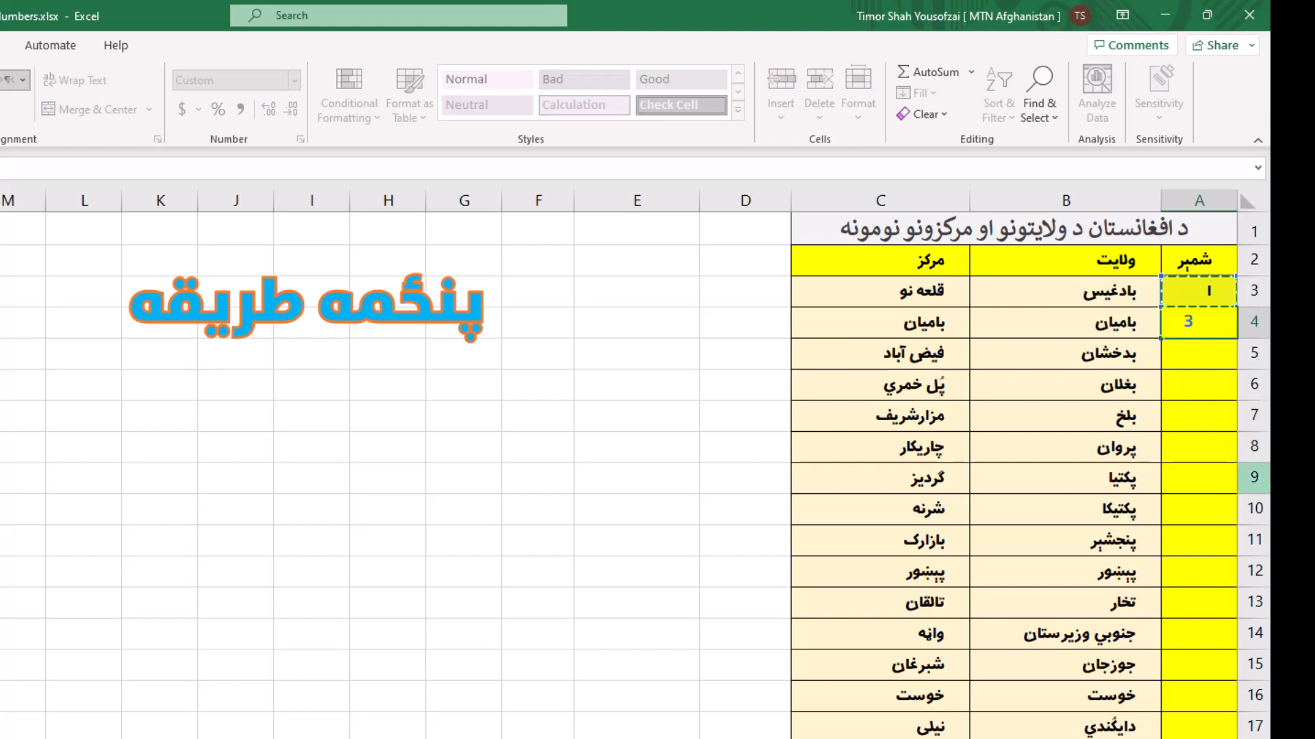
{"action": "type", "text": "+1"}
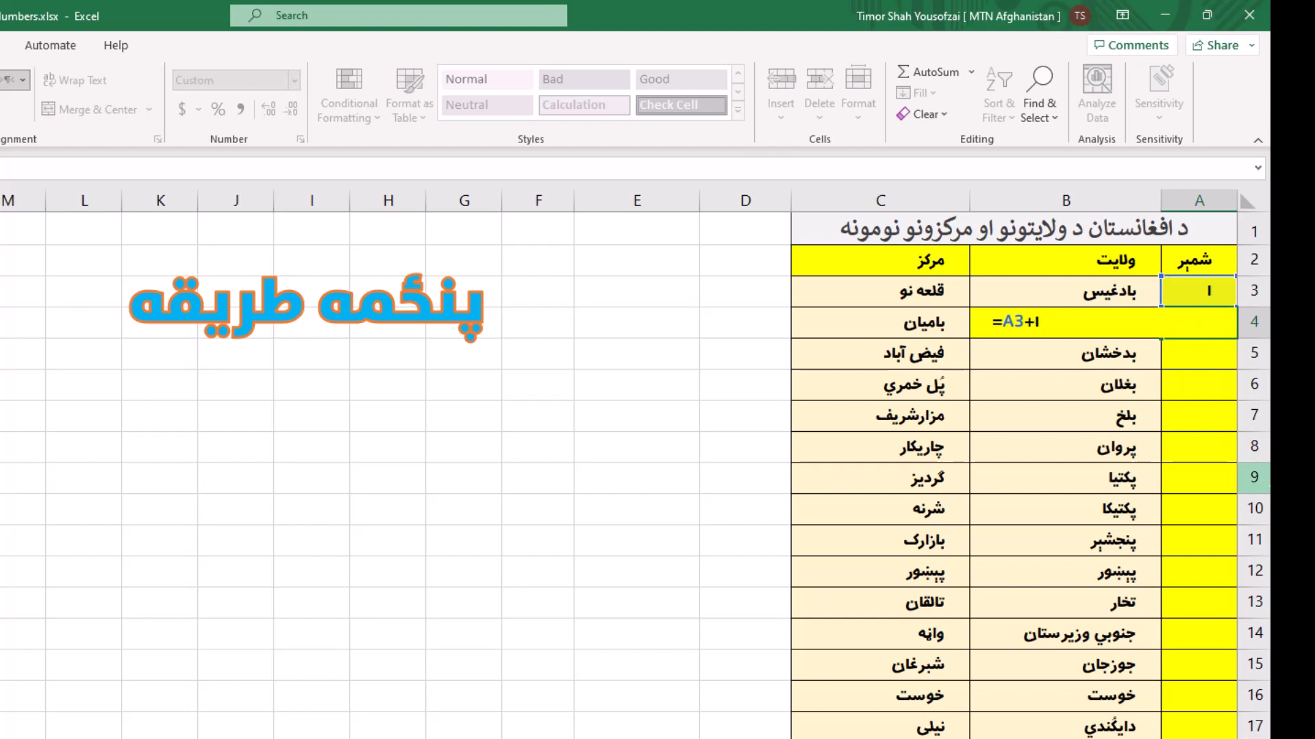
{"action": "key", "text": "Return"}
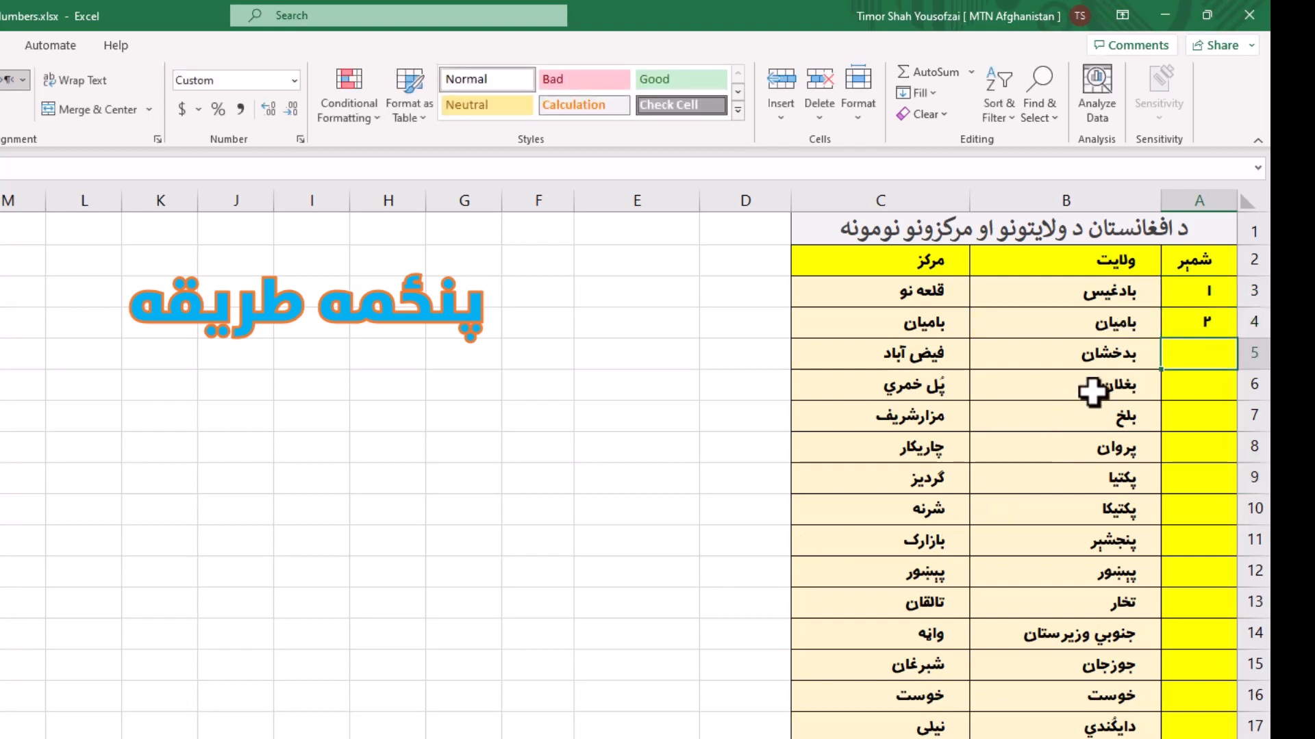
- Fill the formula in A4 down the numbering column to match the adjacent province rows
{"action": "left_click", "coordinate": [1175, 325]}
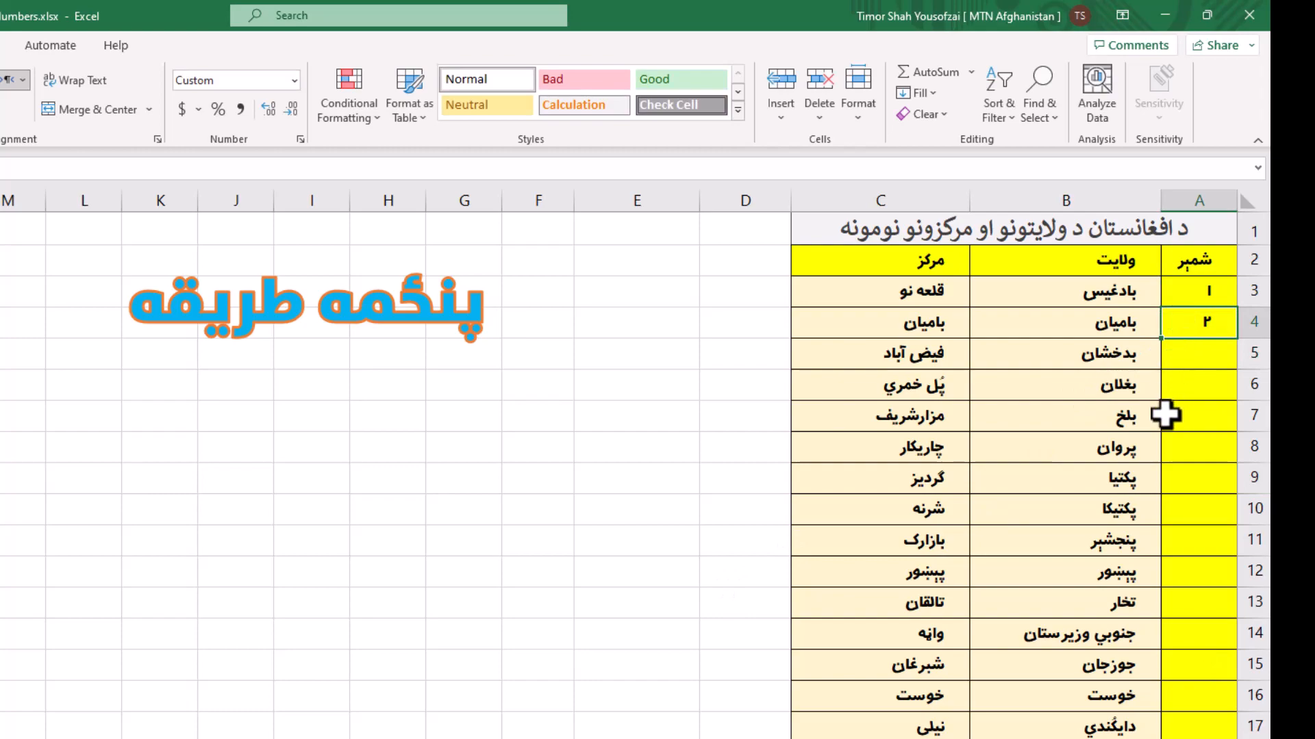
{"action": "double_click", "coordinate": [1162, 339]}
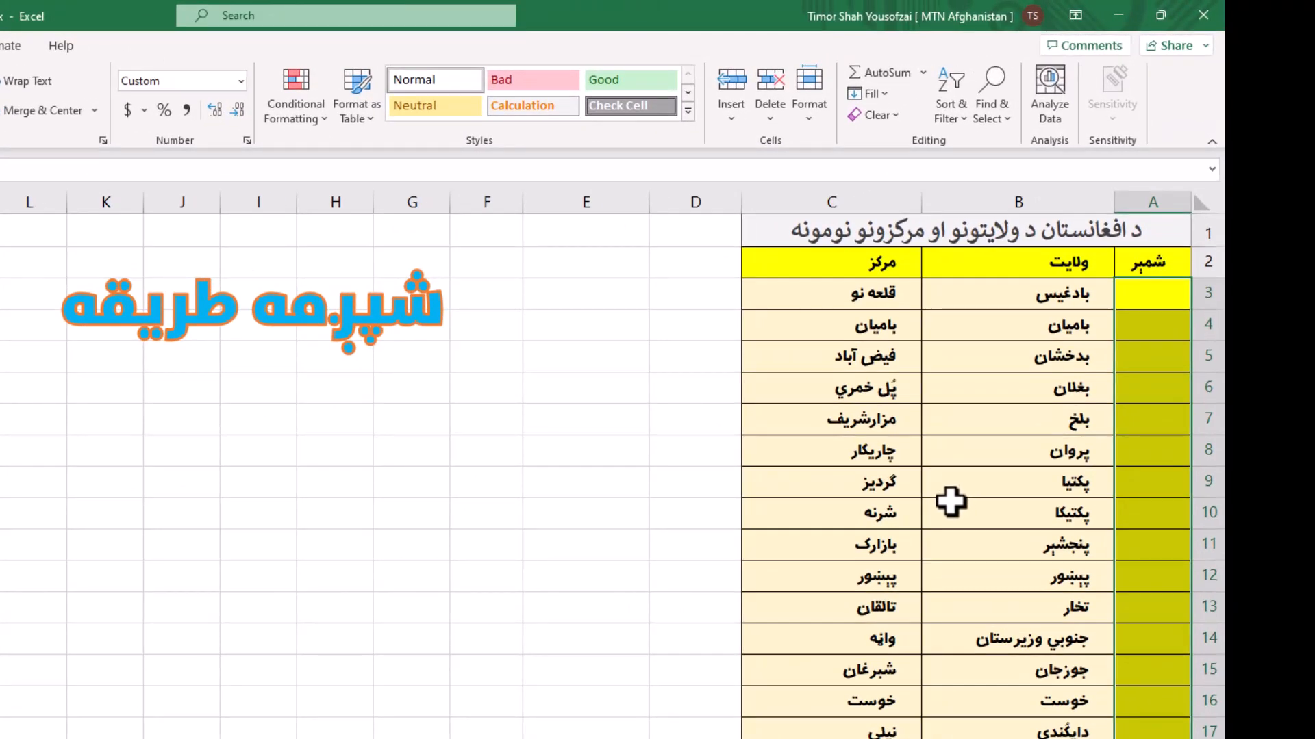
- Enter 1 in A3 as the starting number of the emptied numbering column
{"action": "left_click", "coordinate": [1138, 302]}
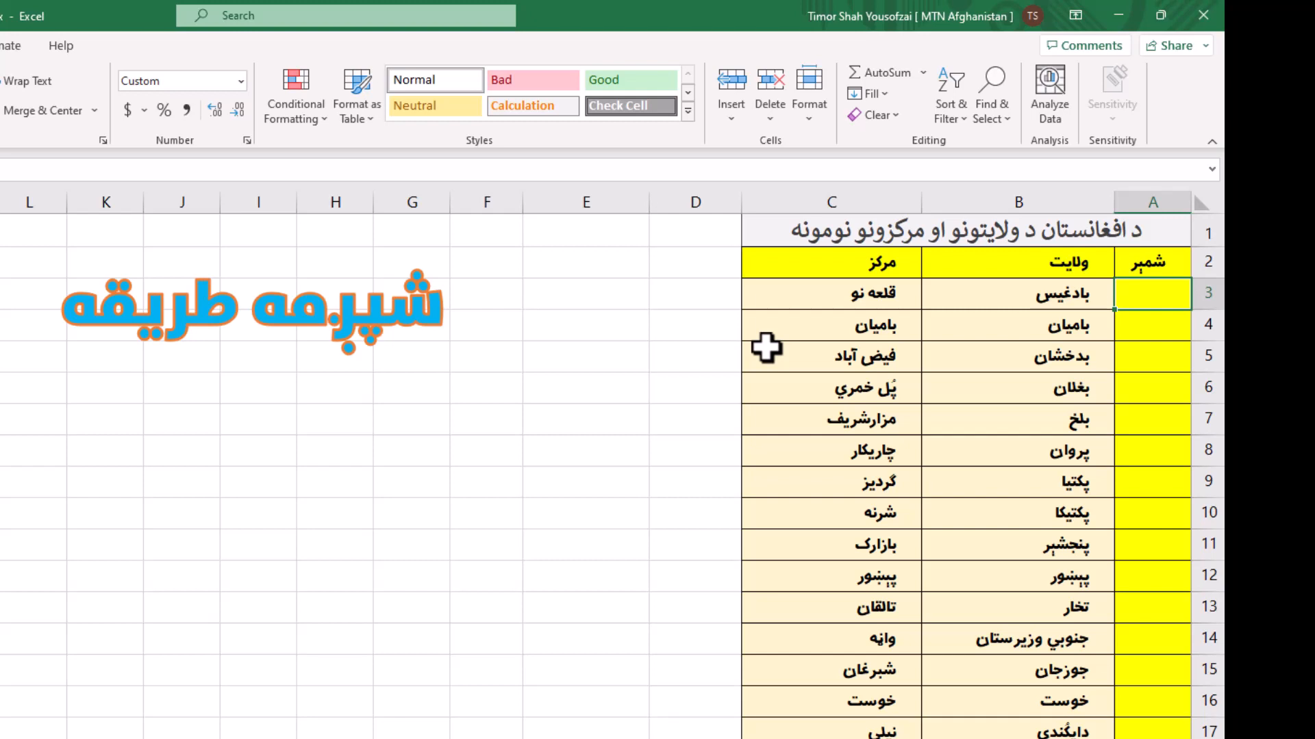
{"action": "type", "text": "1"}
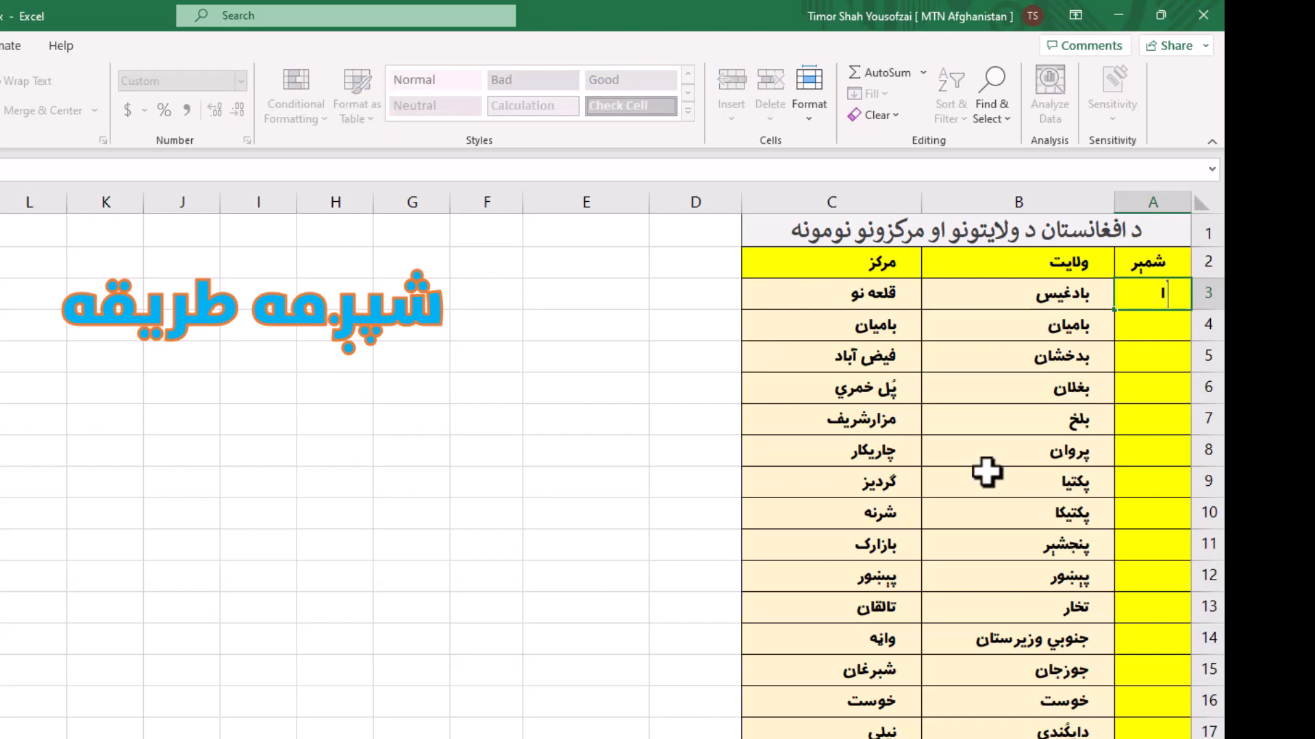
{"action": "left_click", "coordinate": [1147, 402]}
- Fill A3 to A40 with a linear series in columns, using a step value of 1 and no stop value
{"action": "left_click_drag", "start_coordinate": [1157, 294], "coordinate": [1168, 619]}
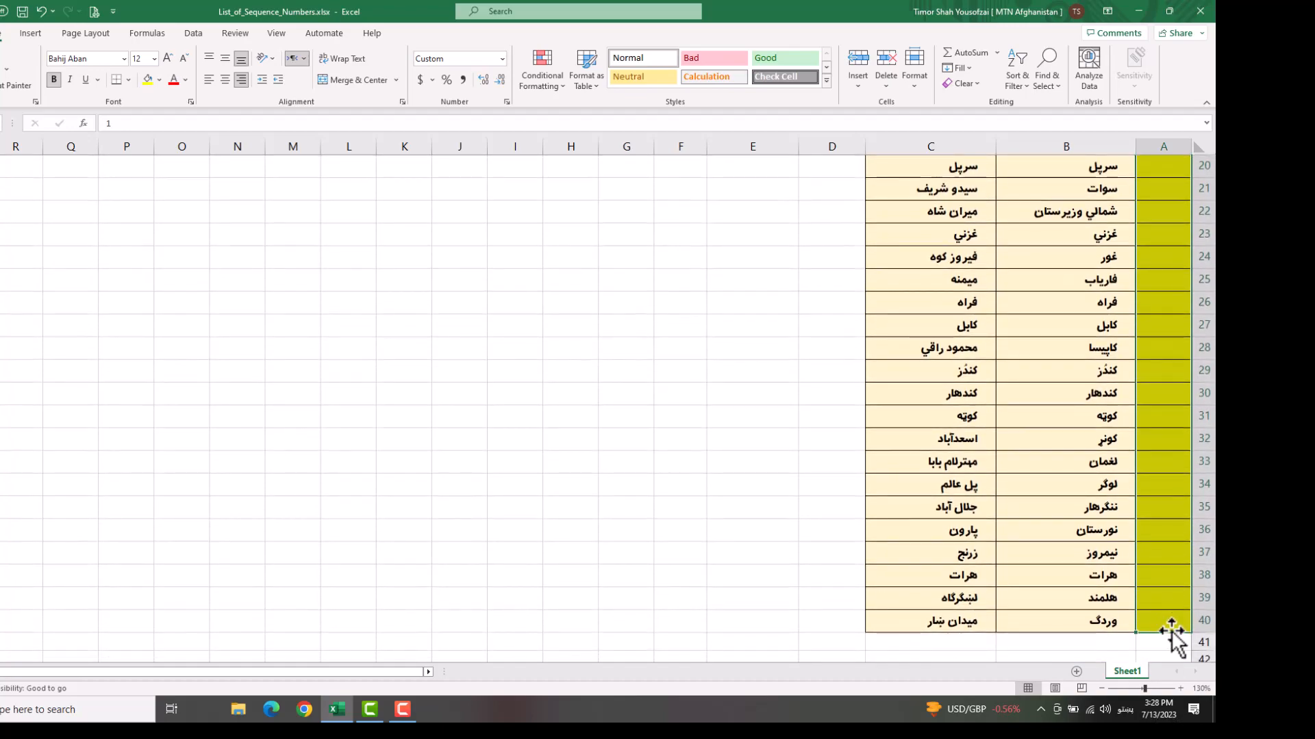
{"action": "scroll", "coordinate": [2, 306], "scroll_direction": "up", "scroll_amount": 7}
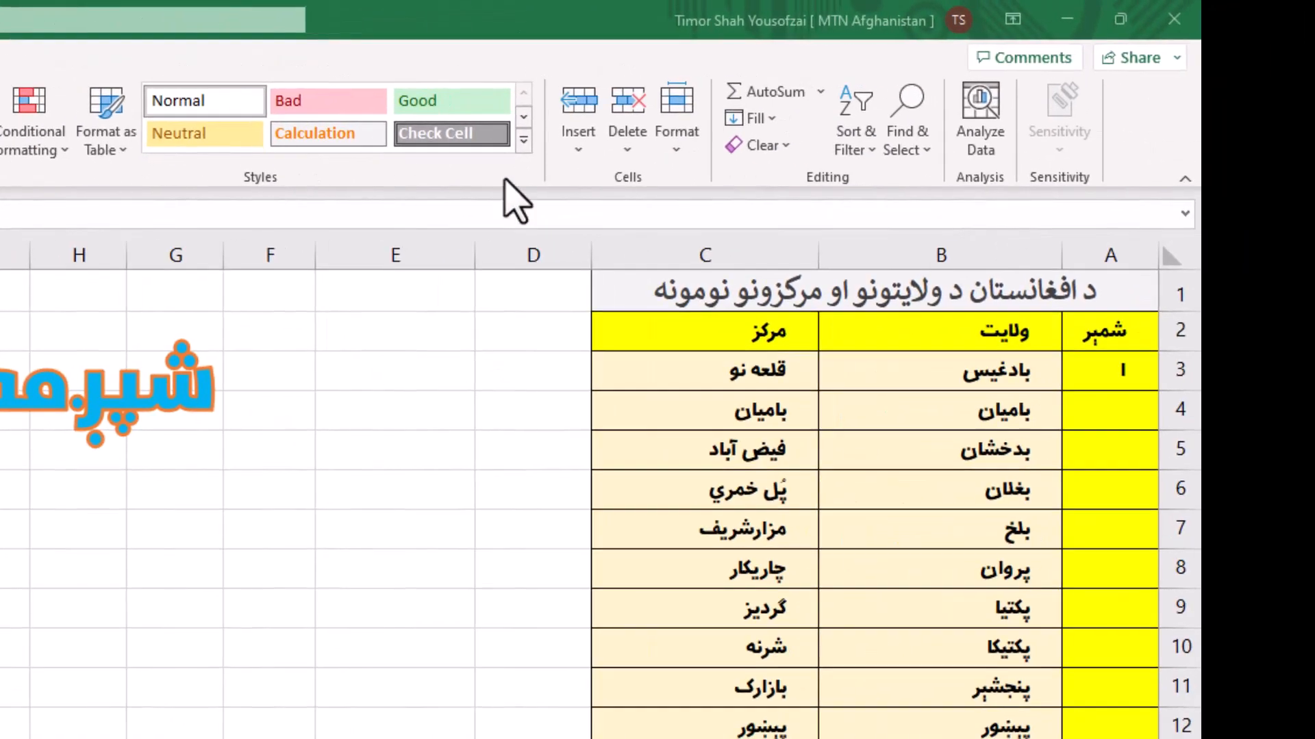
{"action": "left_click", "coordinate": [775, 124]}
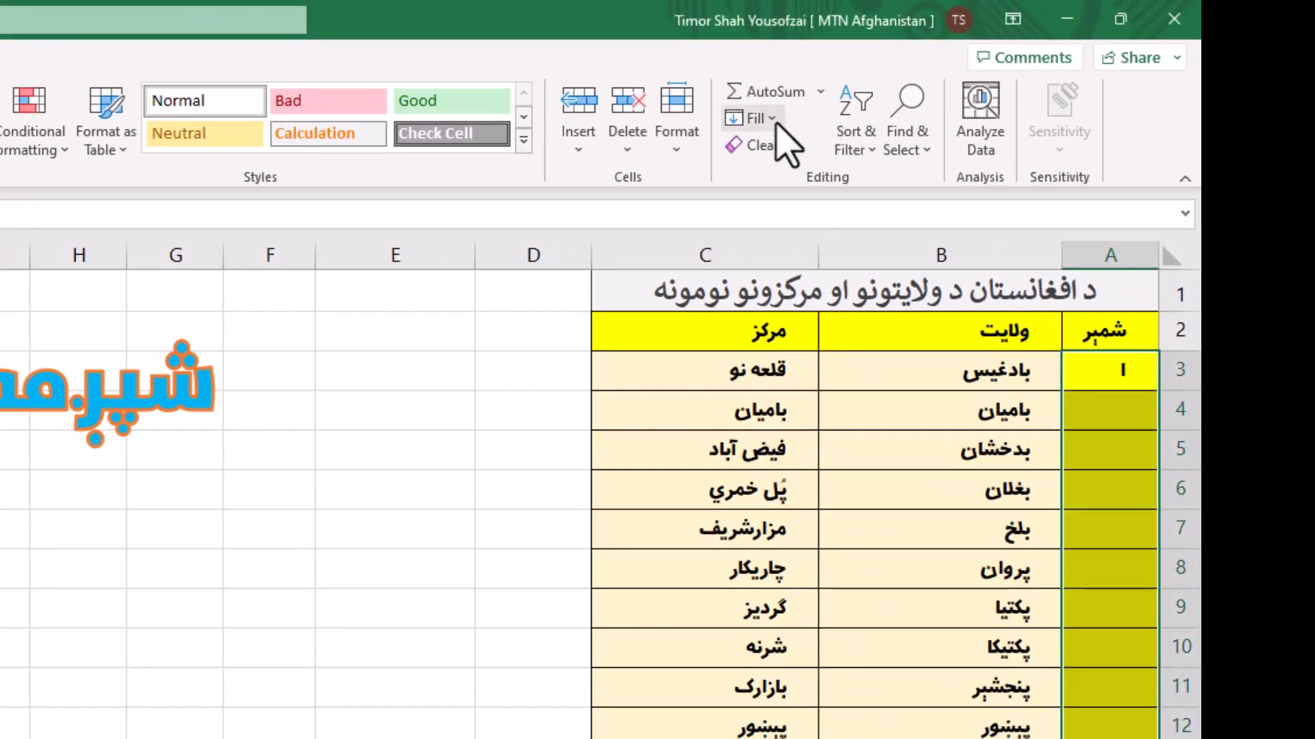
{"action": "left_click", "coordinate": [776, 124]}
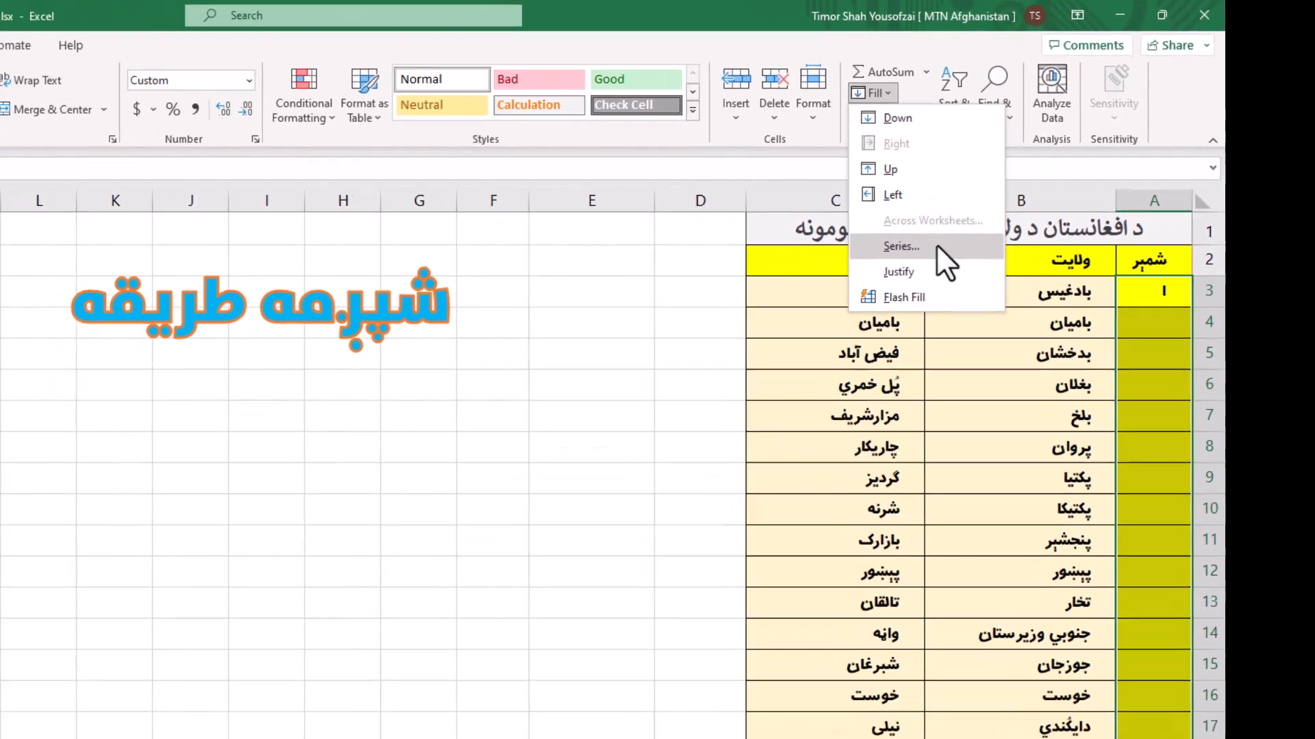
{"action": "left_click", "coordinate": [936, 246]}
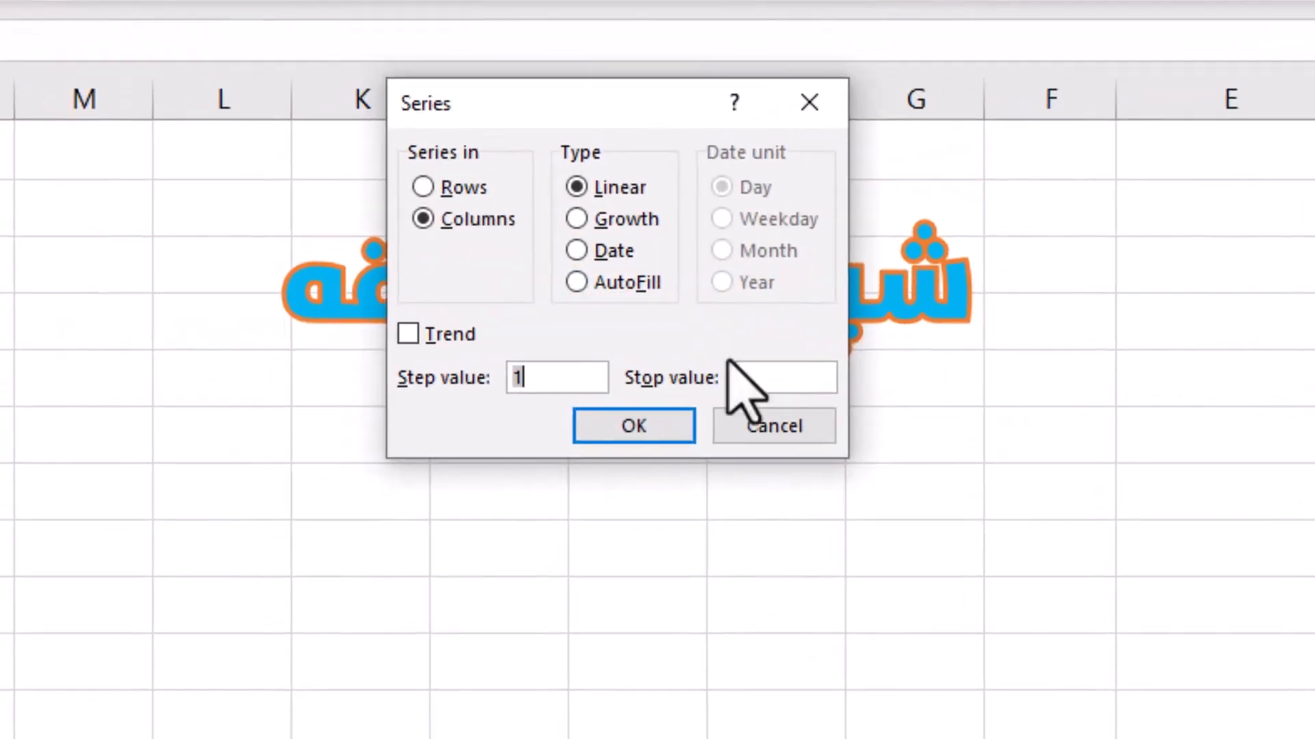
{"action": "left_click", "coordinate": [459, 221]}
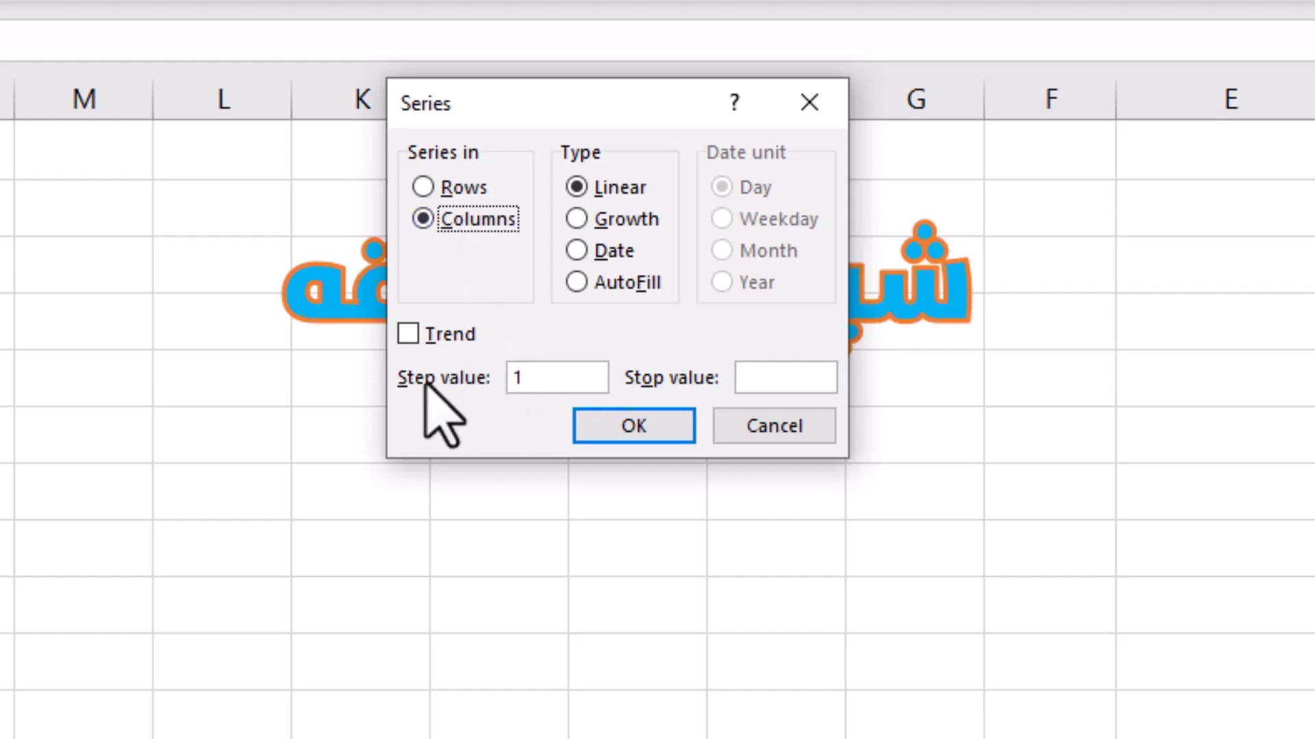
{"action": "left_click", "coordinate": [555, 379]}
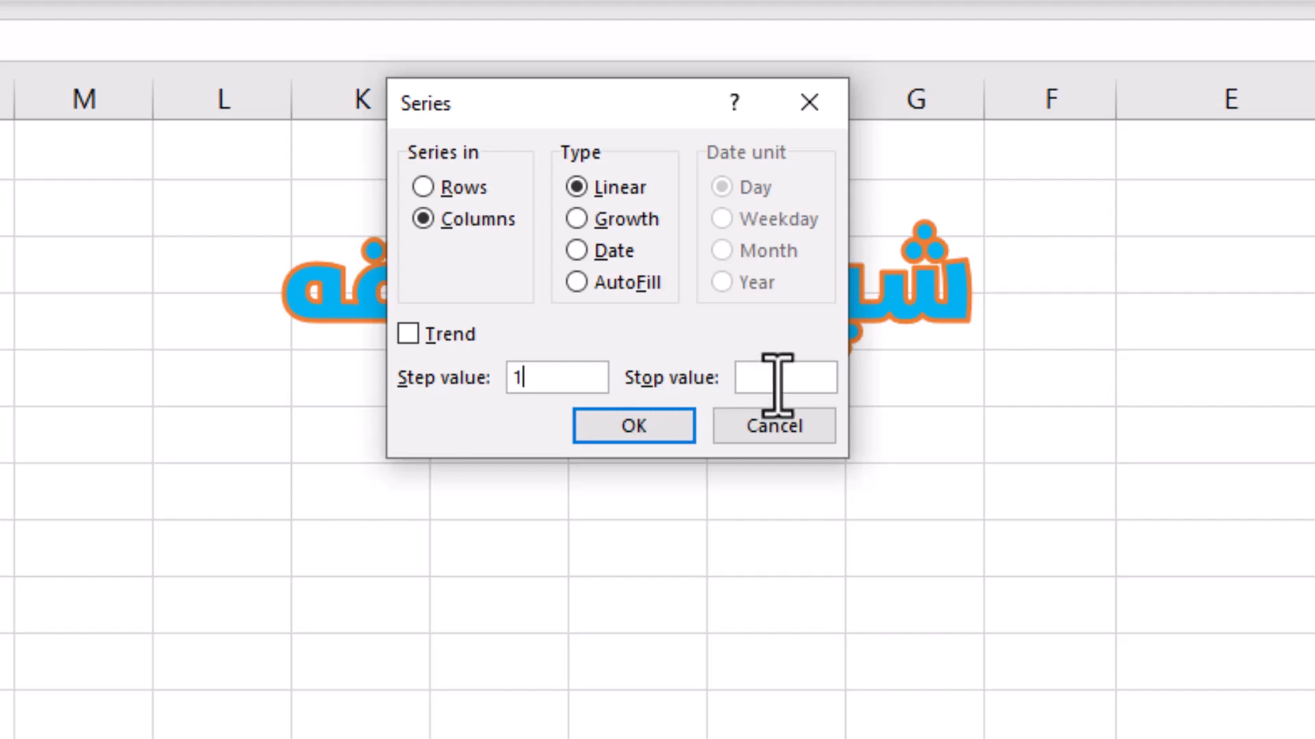
{"action": "left_click", "coordinate": [613, 433]}
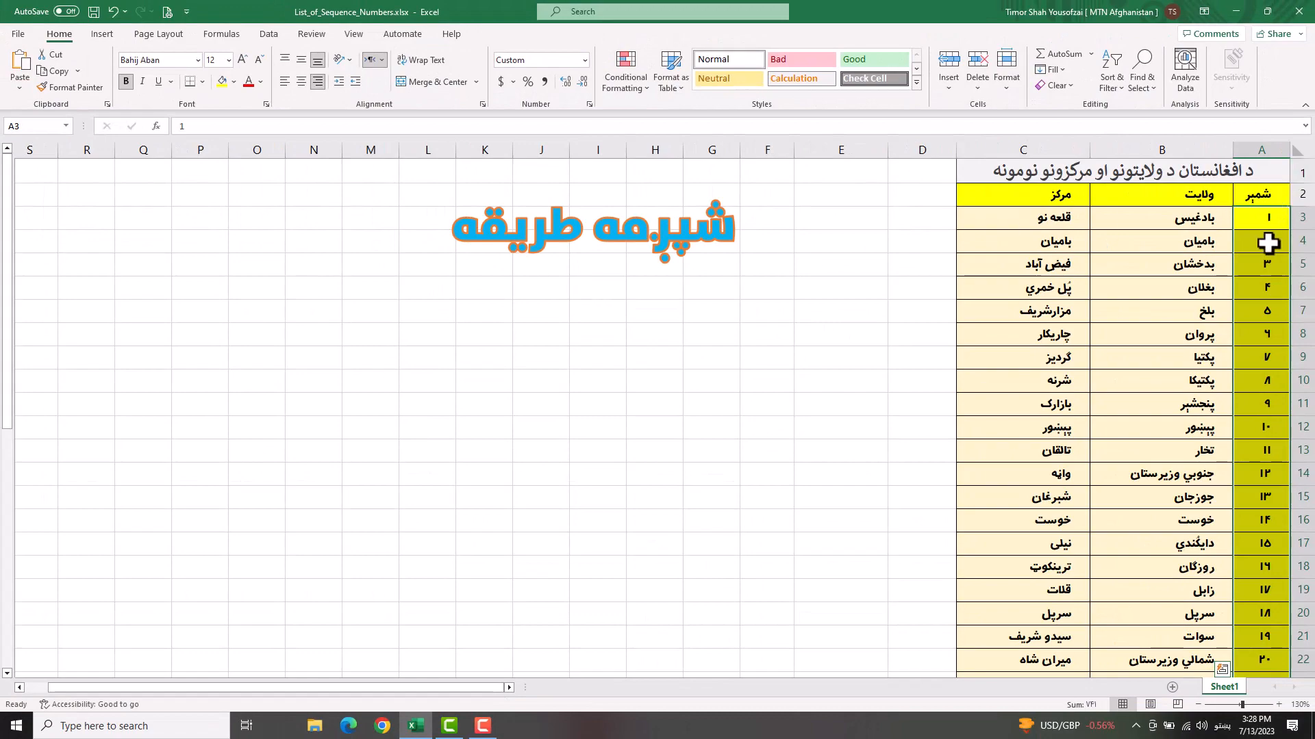
- Check the sequence numbers from A3 to A40, finishing with only E1 selected
{"action": "left_click_drag", "start_coordinate": [1267, 220], "coordinate": [1246, 520]}
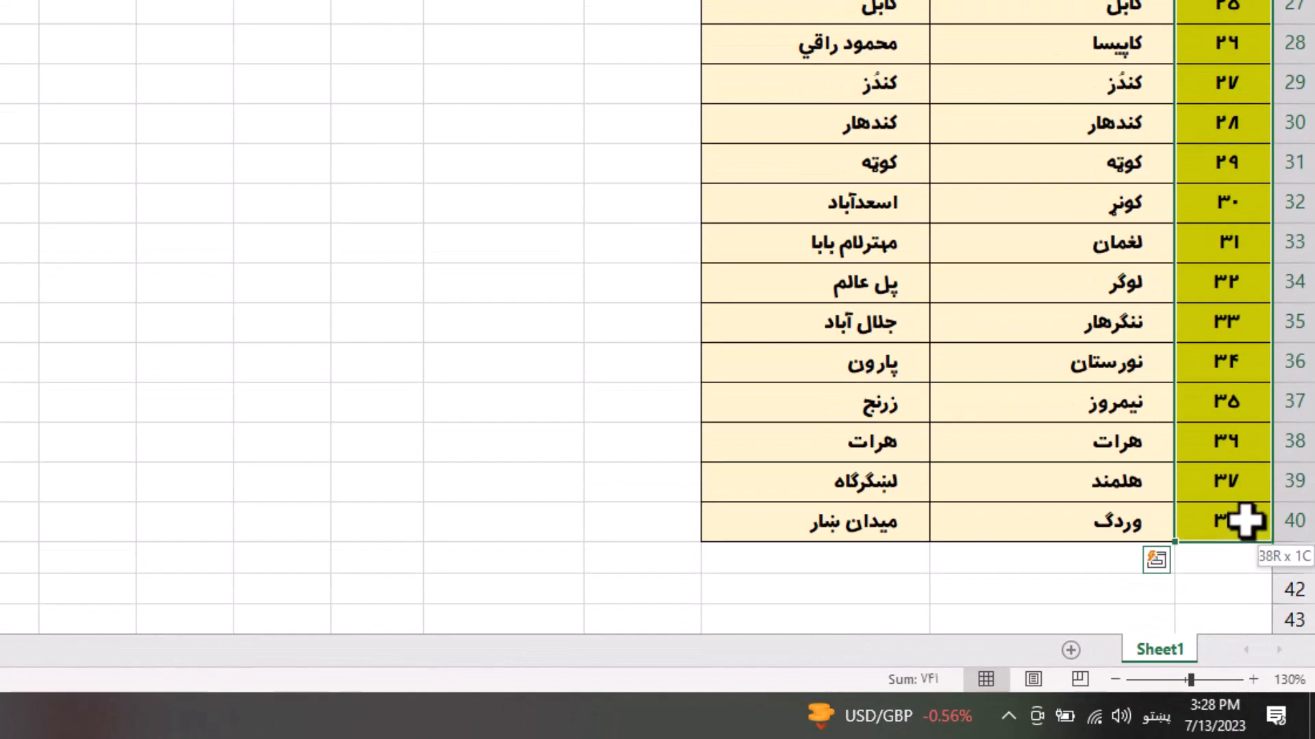
{"action": "left_click", "coordinate": [1247, 520]}
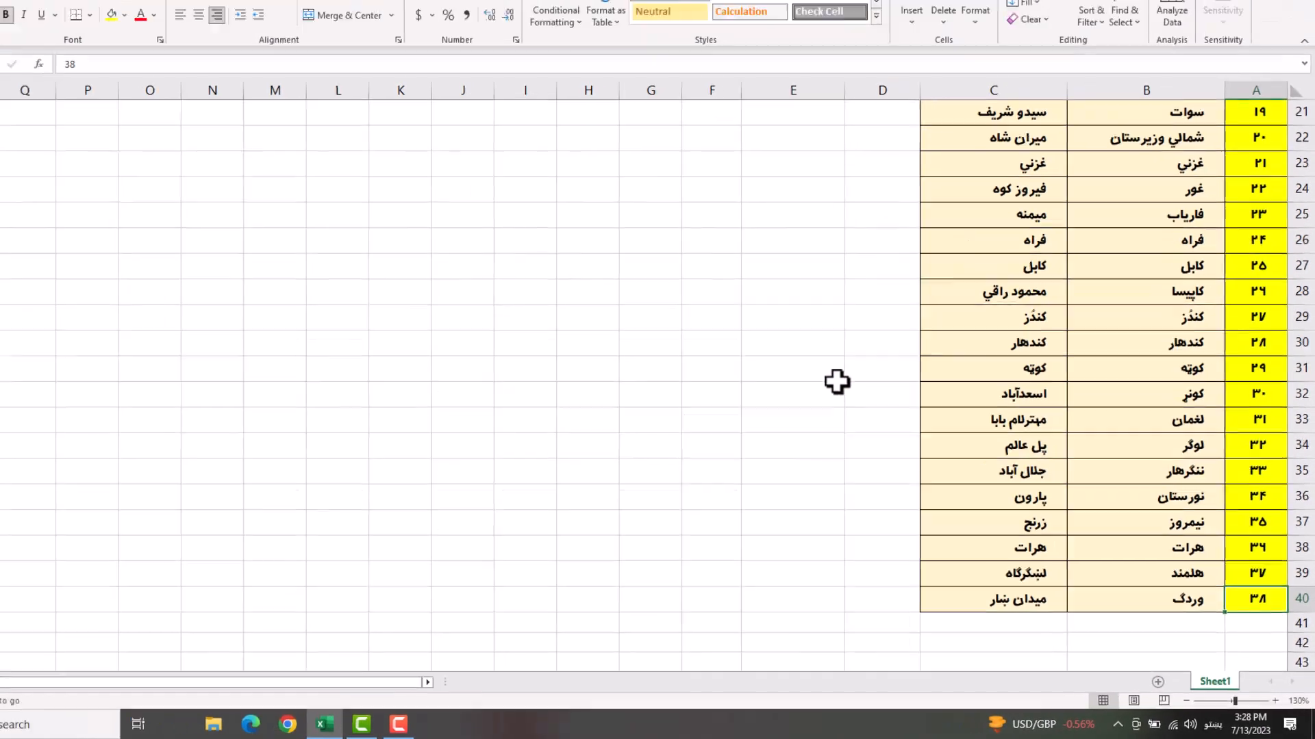
{"action": "left_click_drag", "start_coordinate": [571, 171], "coordinate": [872, 53]}
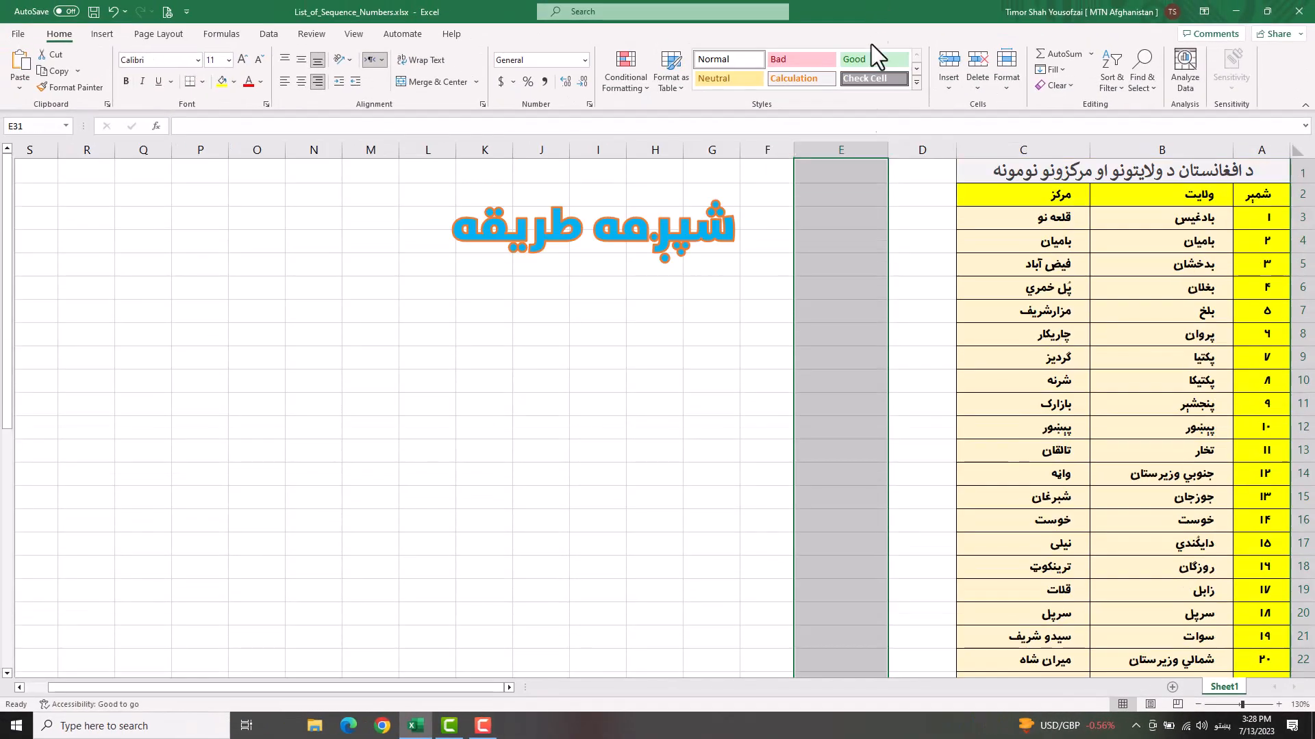
{"action": "left_click", "coordinate": [880, 167]}
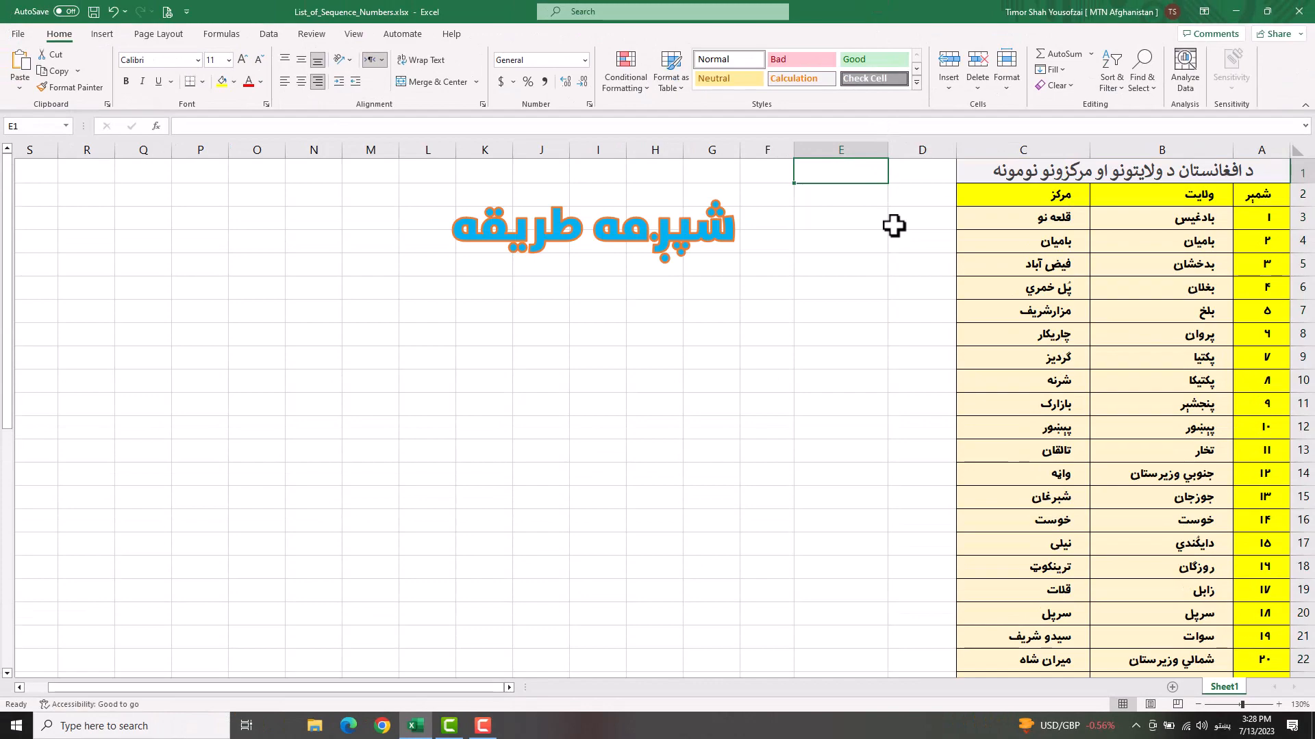